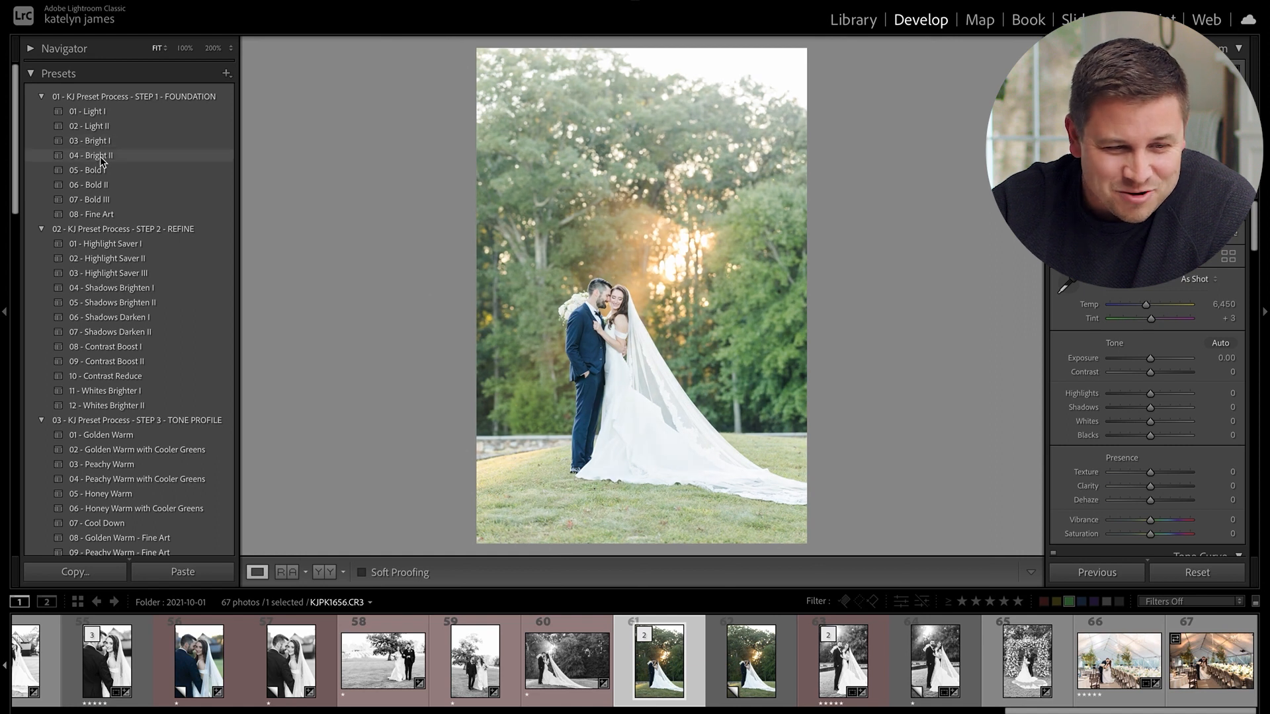
# Apply the foundation preset "04 - Bright II" and the refine preset "01 - Highlight Saver I" to the wedding portrait
pyautogui.click(101, 157)
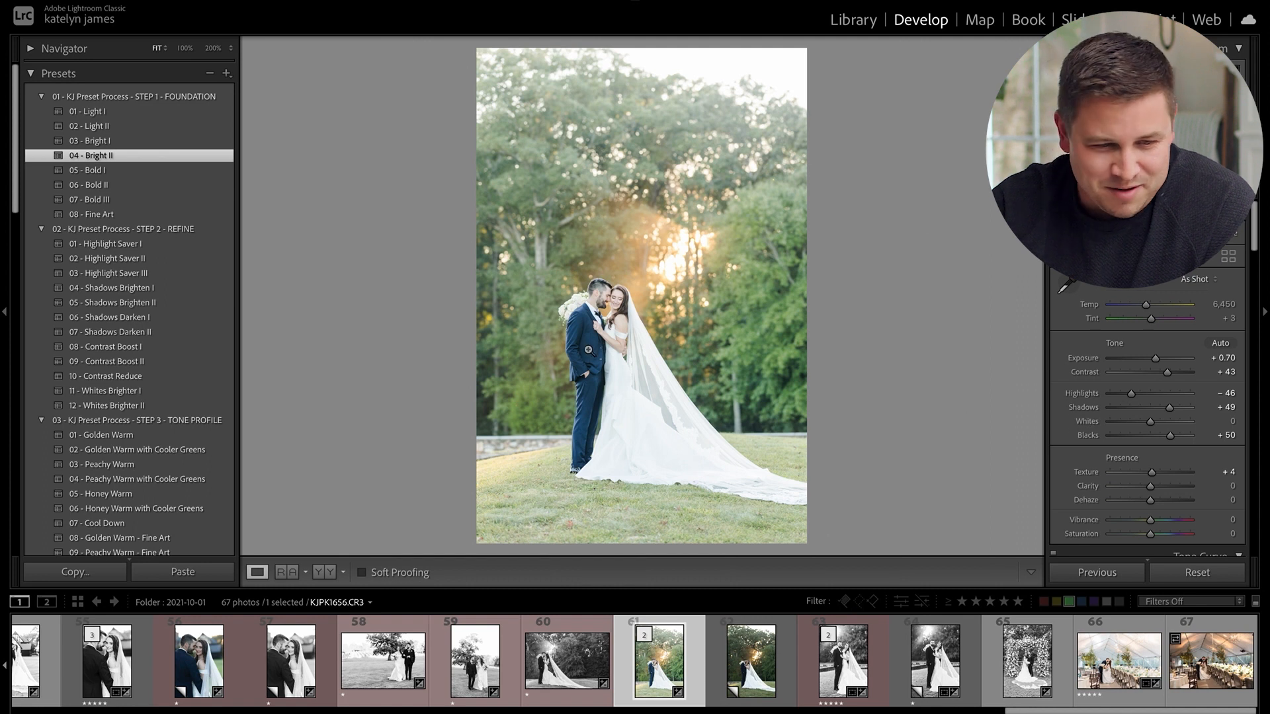
pyautogui.scroll(-2, 184, 312)
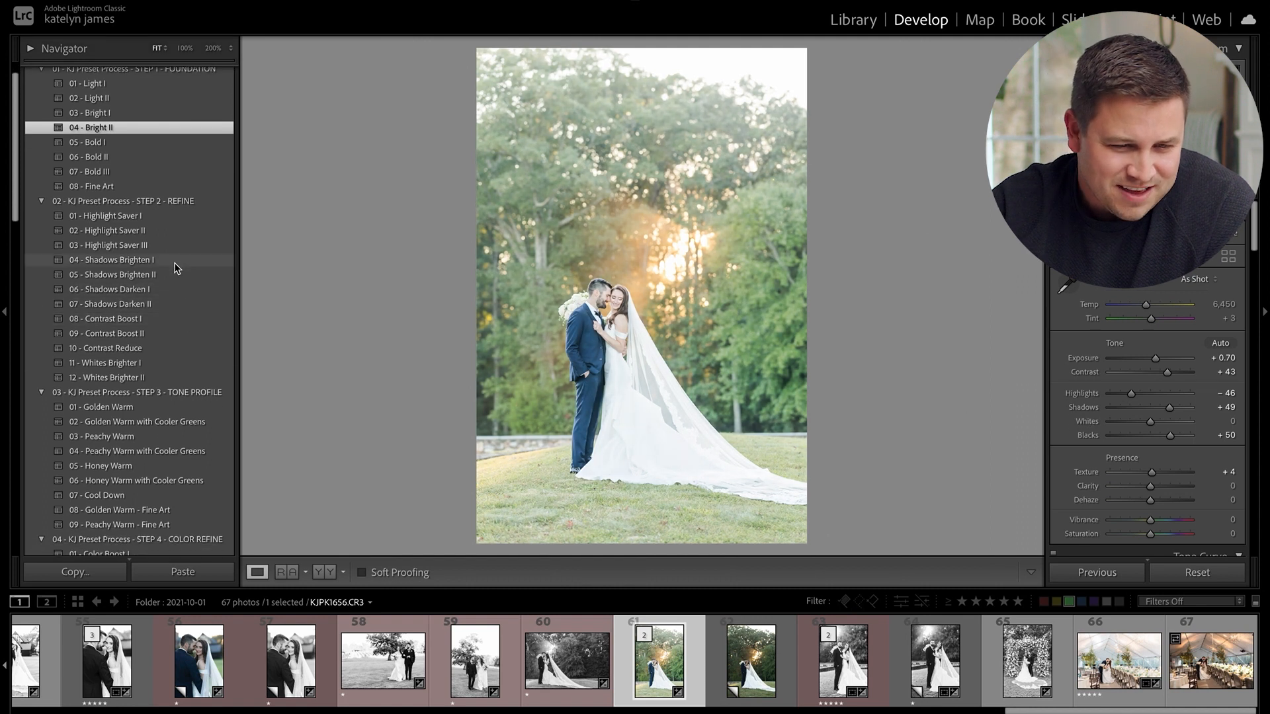
pyautogui.click(165, 216)
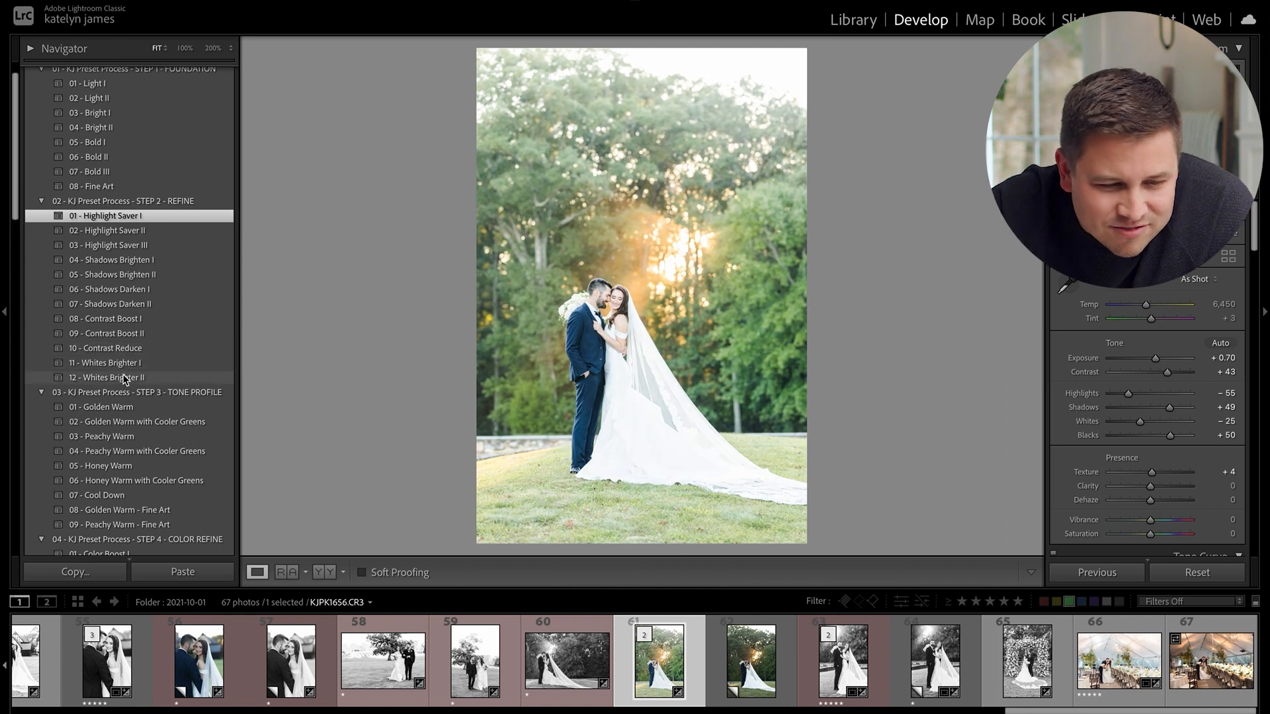
# Apply the refine preset "04 - Shadows Brighten I" and the tone profile "06 - Honey Warm with Cooler Greens" to the portrait
pyautogui.click(112, 260)
pyautogui.scroll(-2, 136, 306)
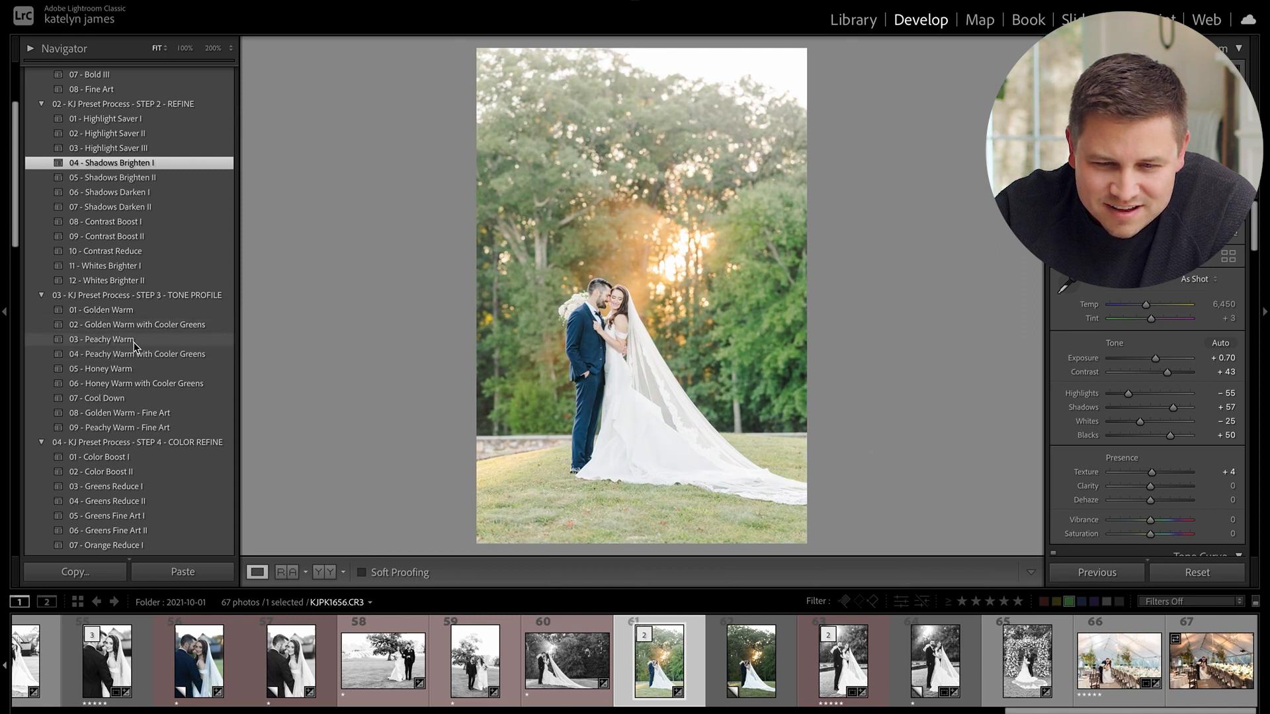
pyautogui.click(119, 385)
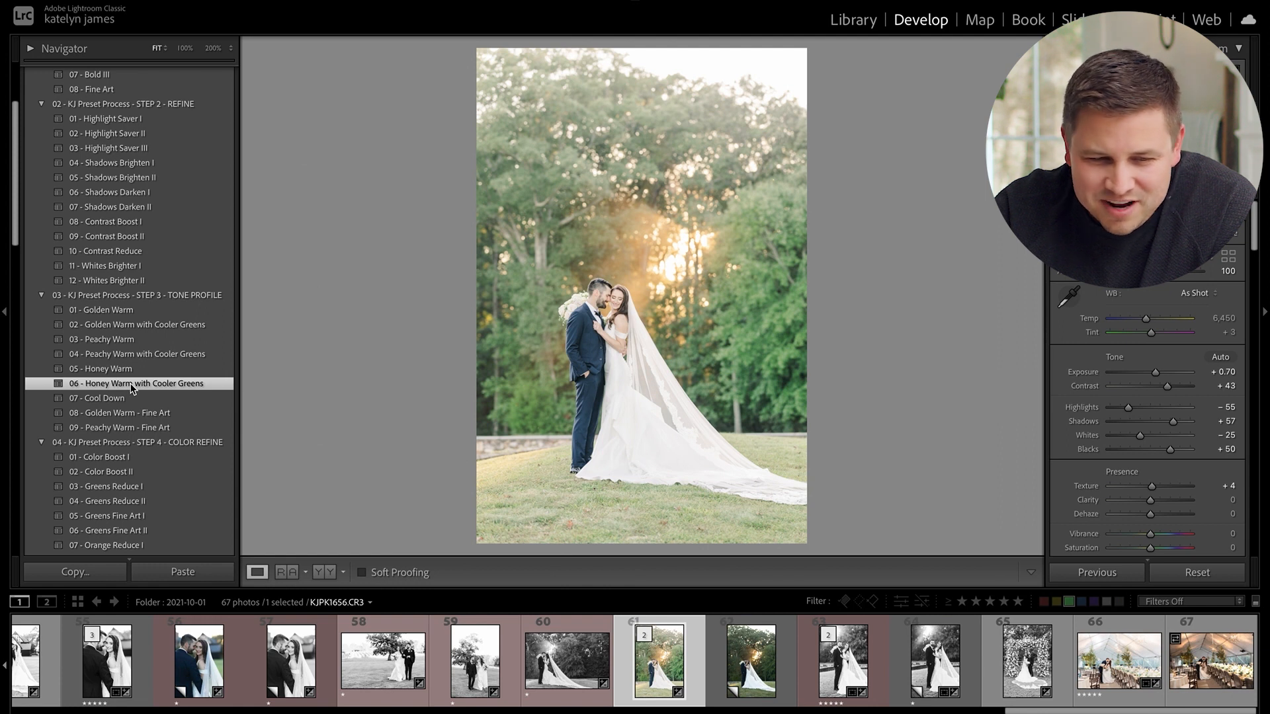
# Apply the color refine preset "10 - Blue Reduce" to the portrait
pyautogui.scroll(-4, 129, 386)
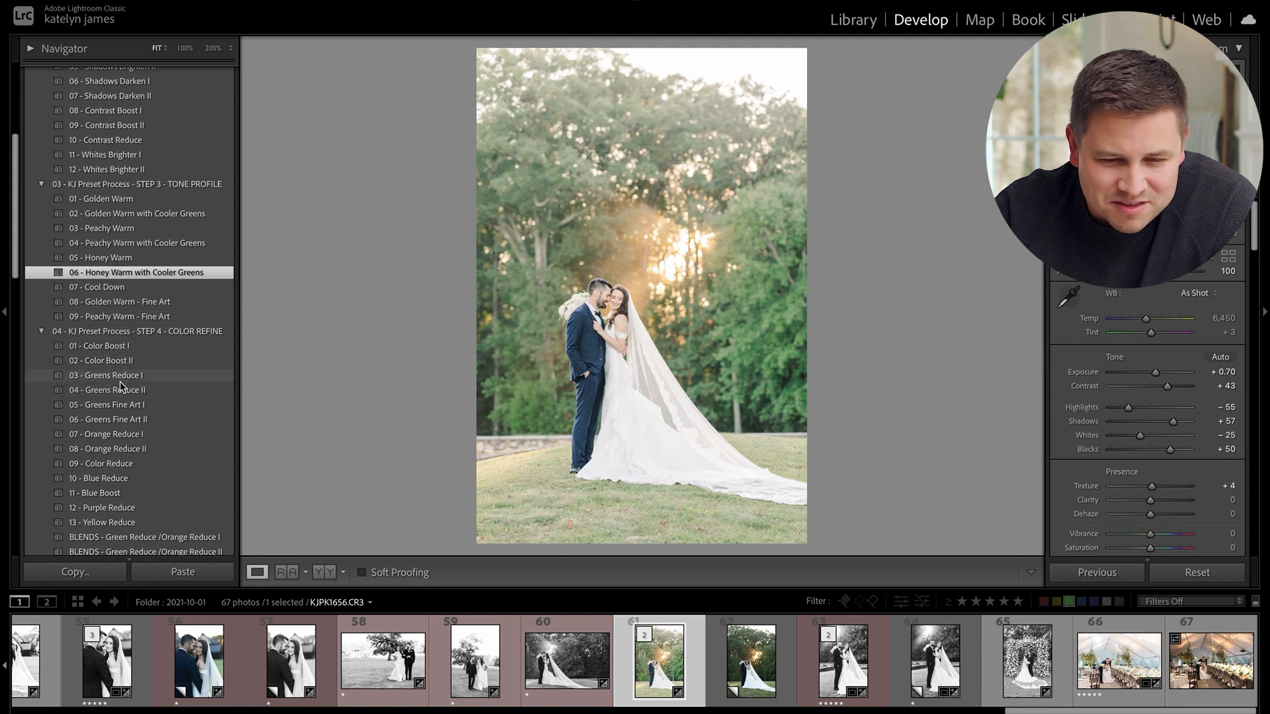
pyautogui.scroll(-4, 121, 383)
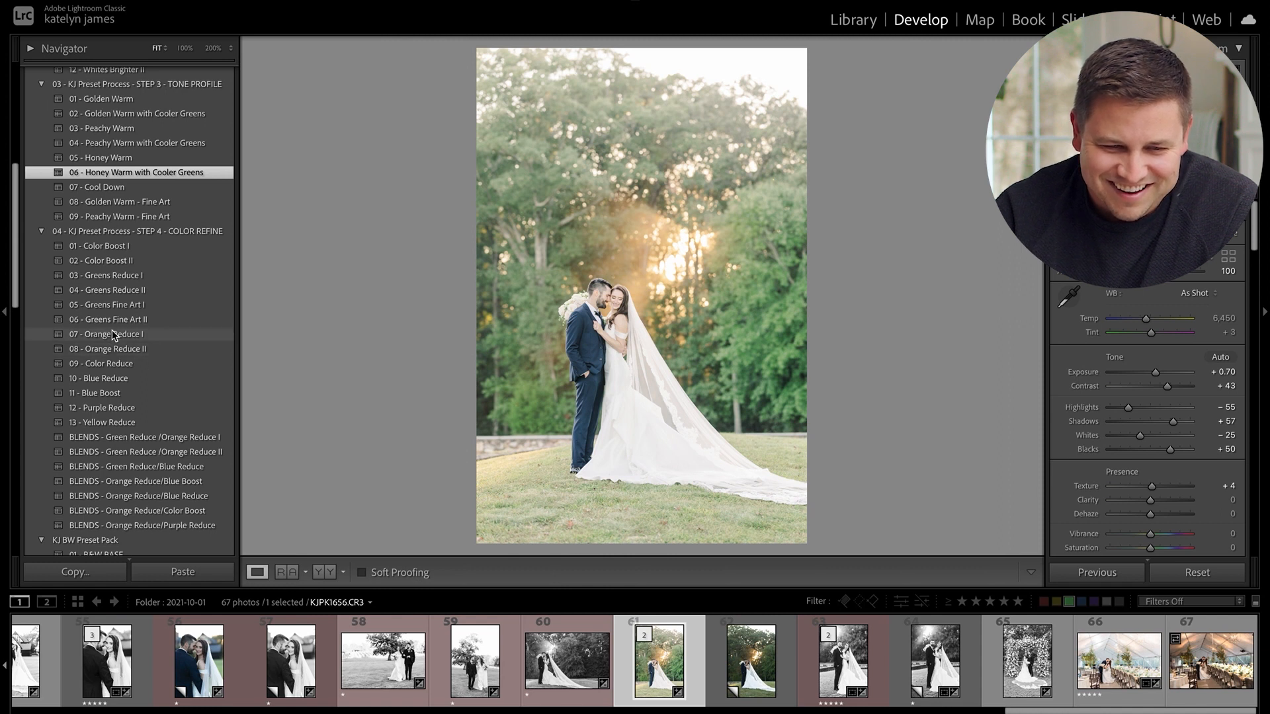
pyautogui.click(107, 383)
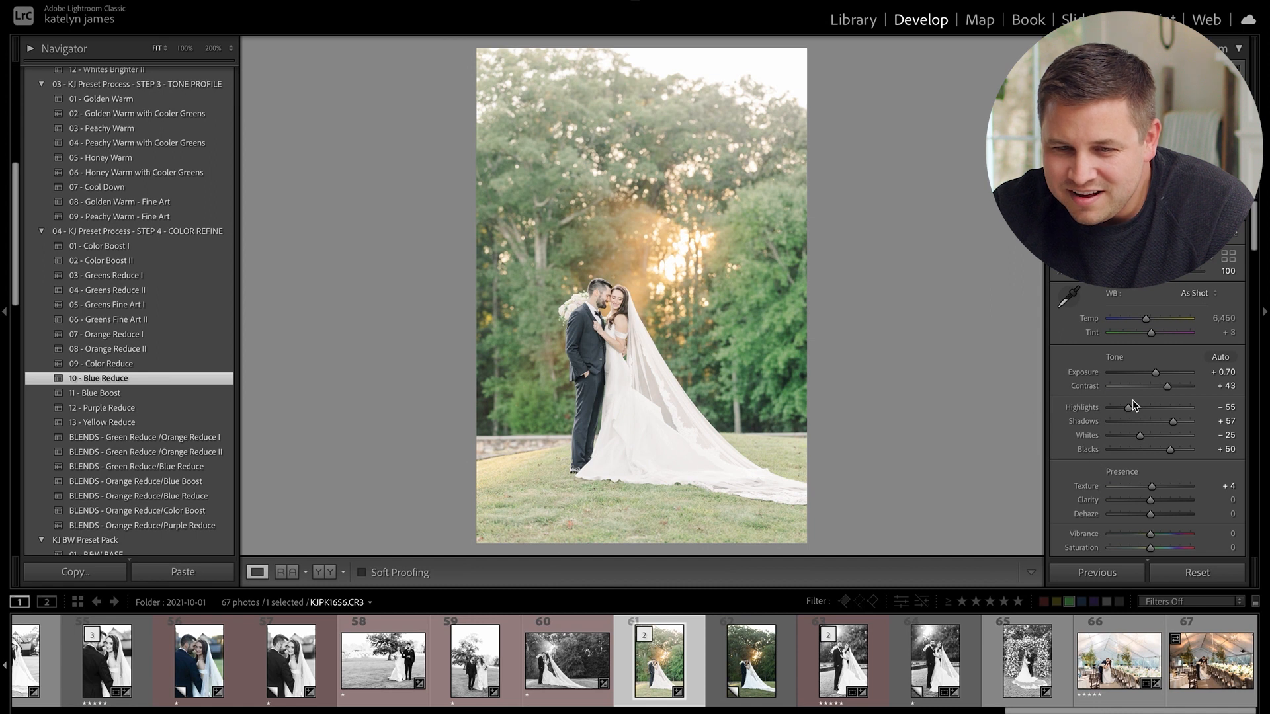
# Examine the basic, tone curve, HSL, color grading and detail settings that the presets changed on the photo
pyautogui.scroll(-6, 1089, 413)
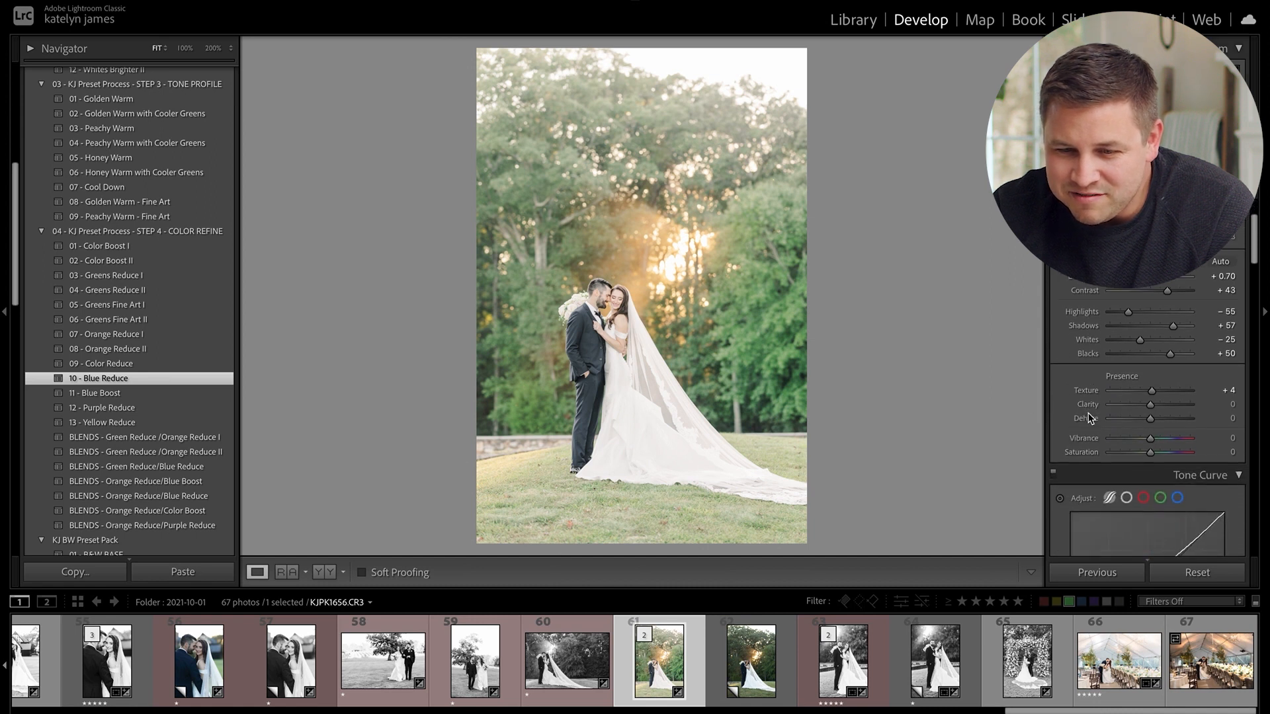
pyautogui.scroll(-2, 1088, 414)
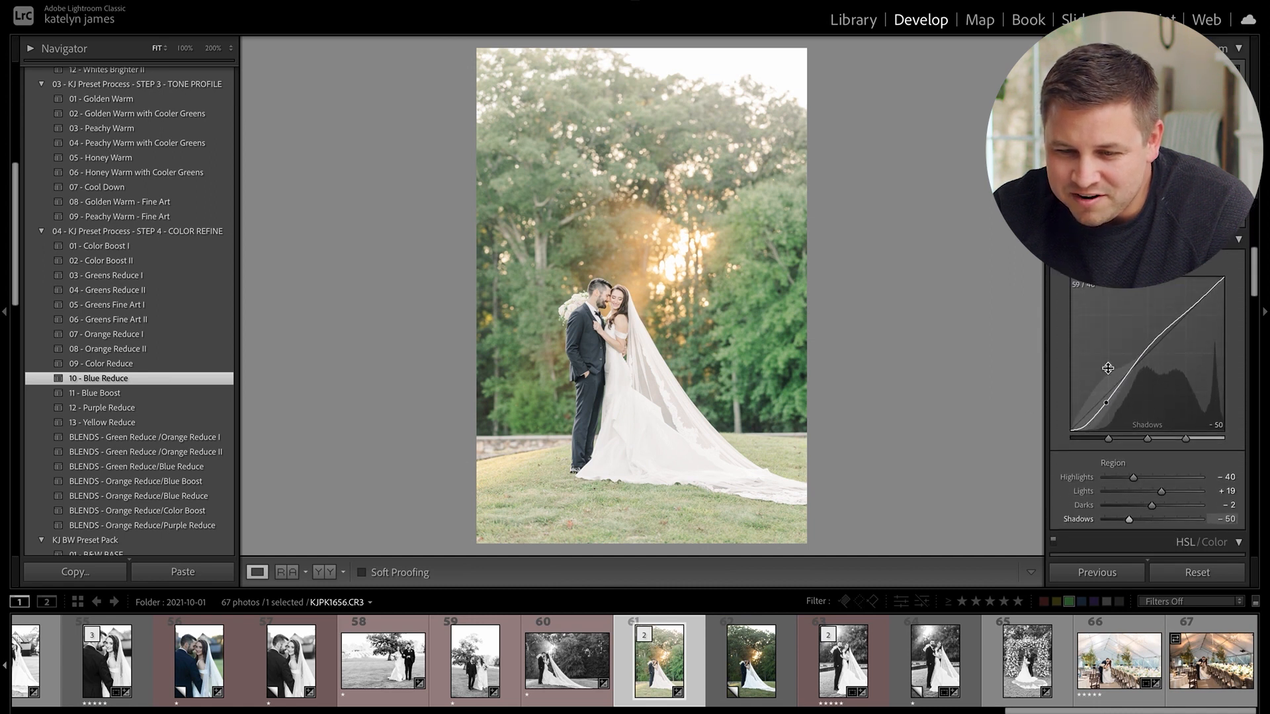
pyautogui.scroll(-4, 1153, 331)
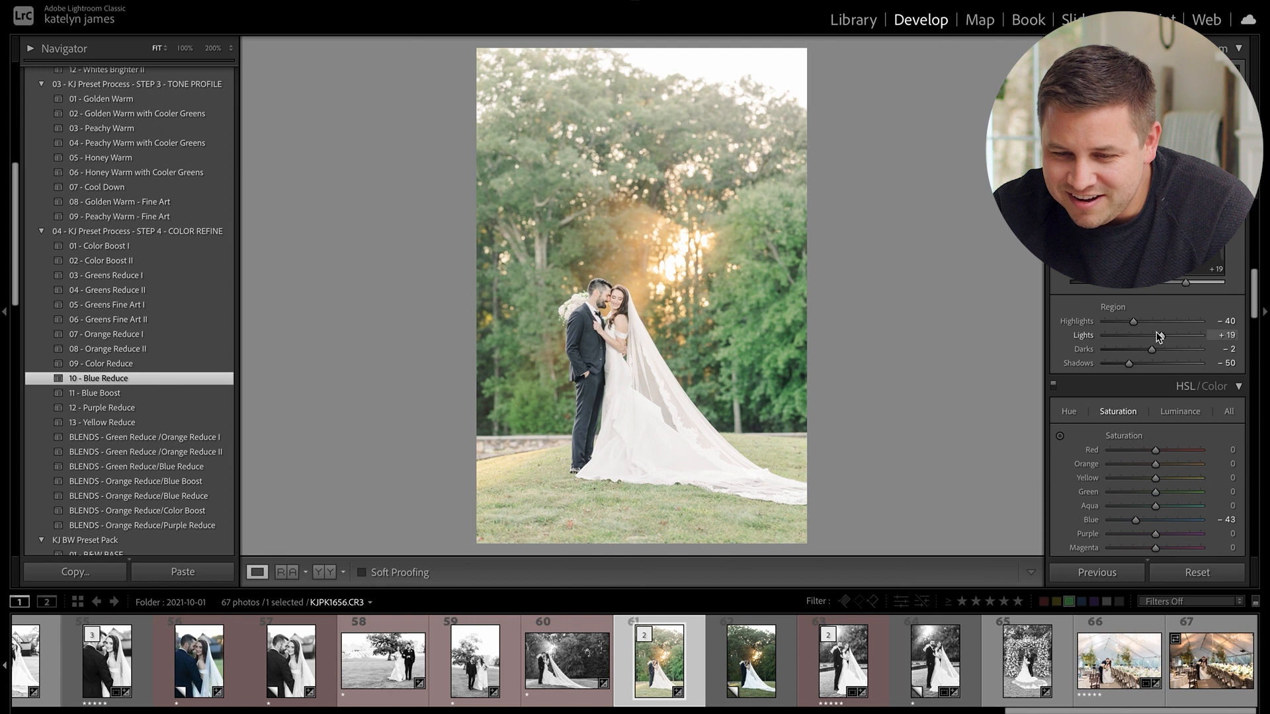
pyautogui.scroll(-3, 1149, 362)
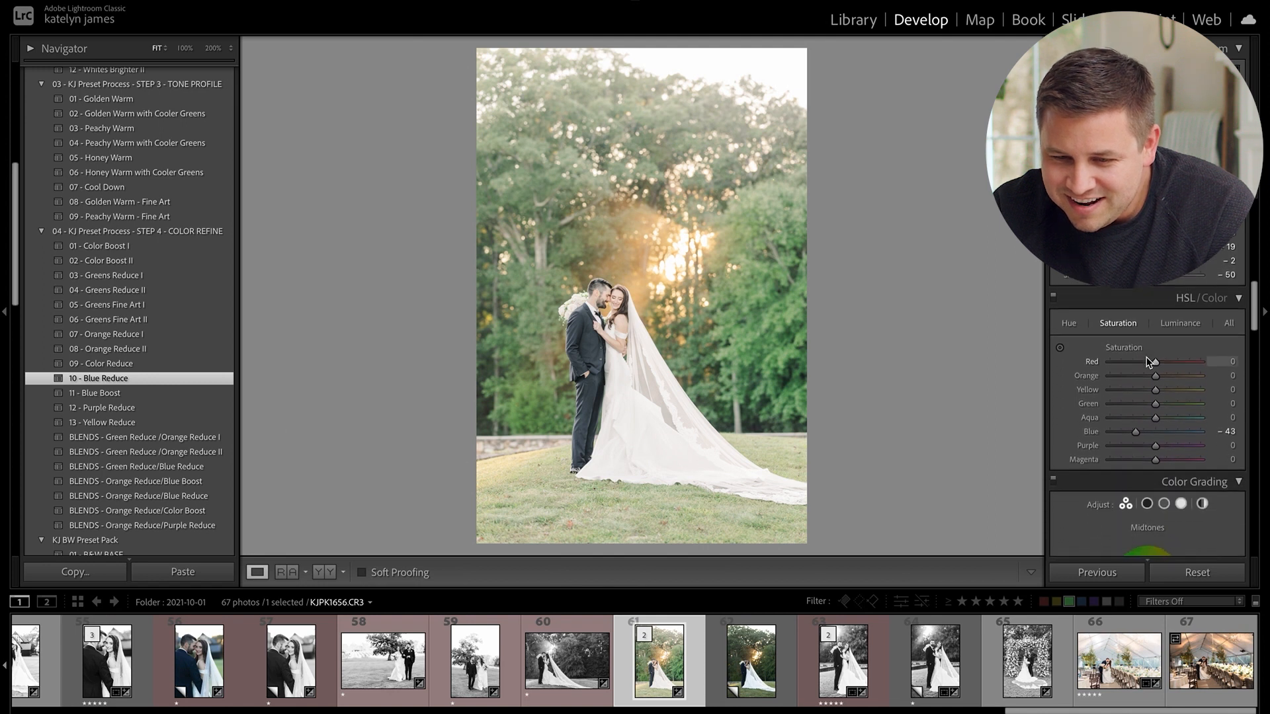
pyautogui.click(1178, 305)
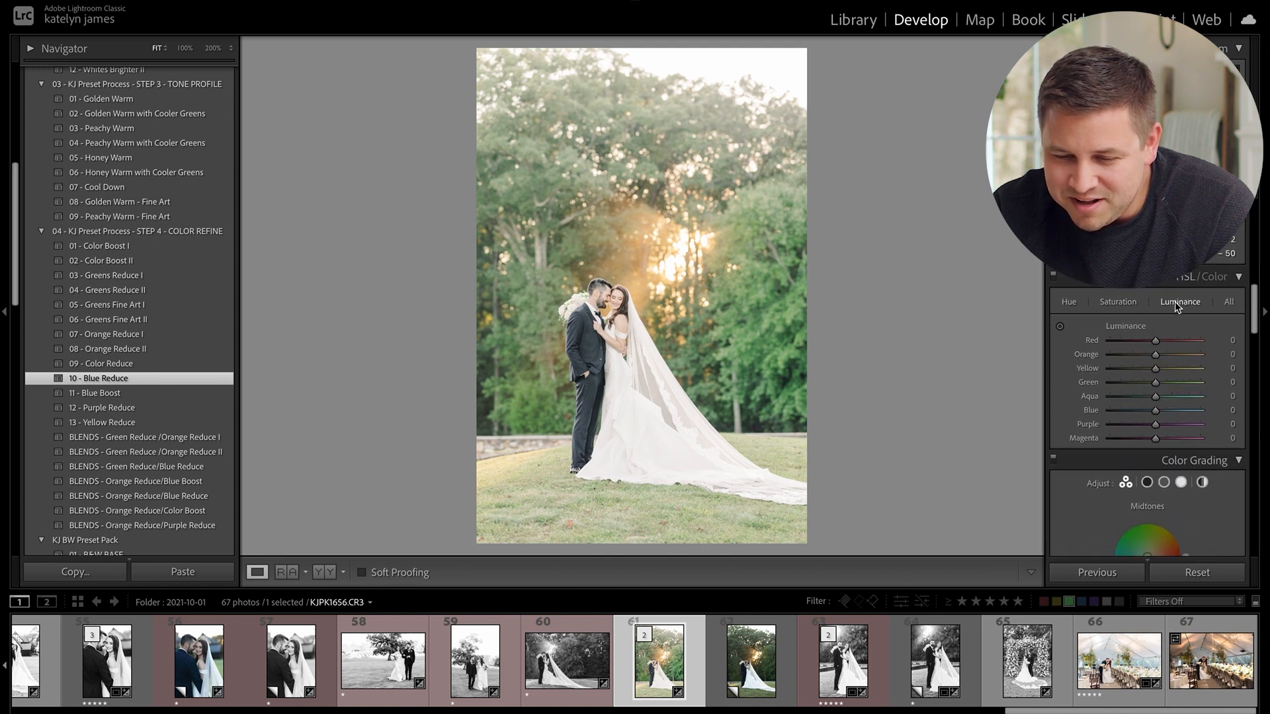
pyautogui.scroll(-10, 1172, 380)
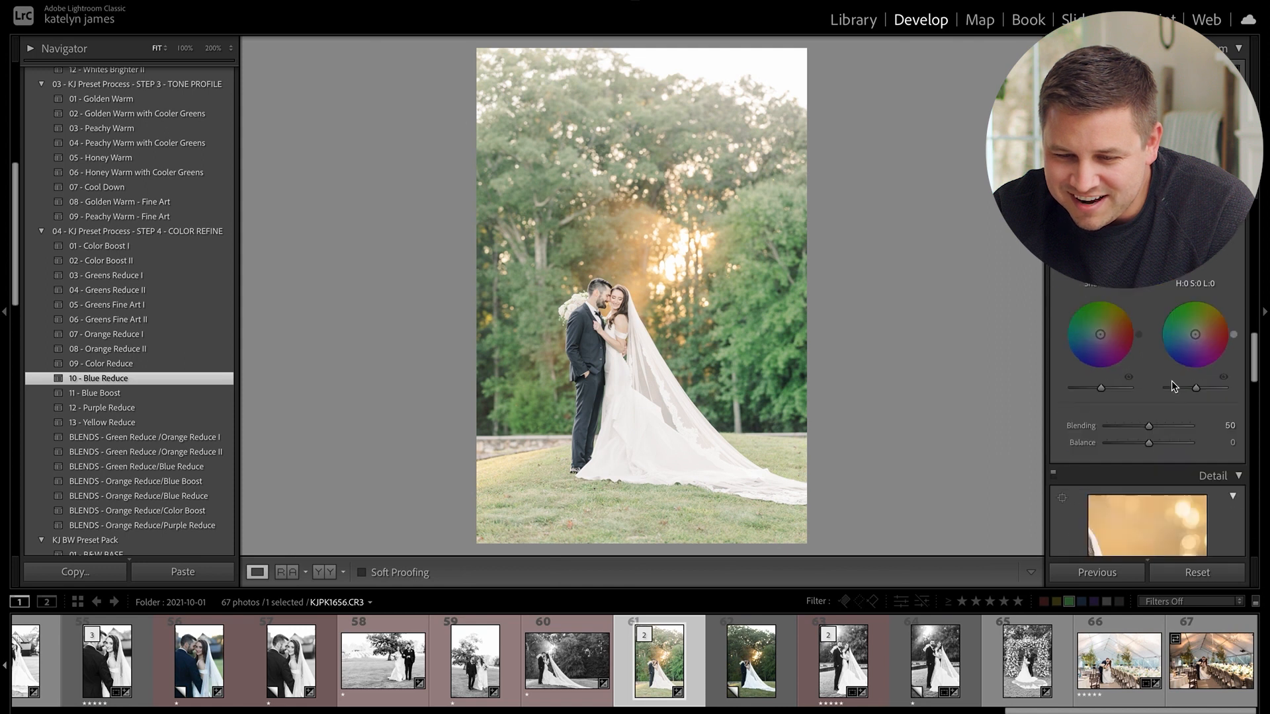
pyautogui.scroll(-8, 1172, 381)
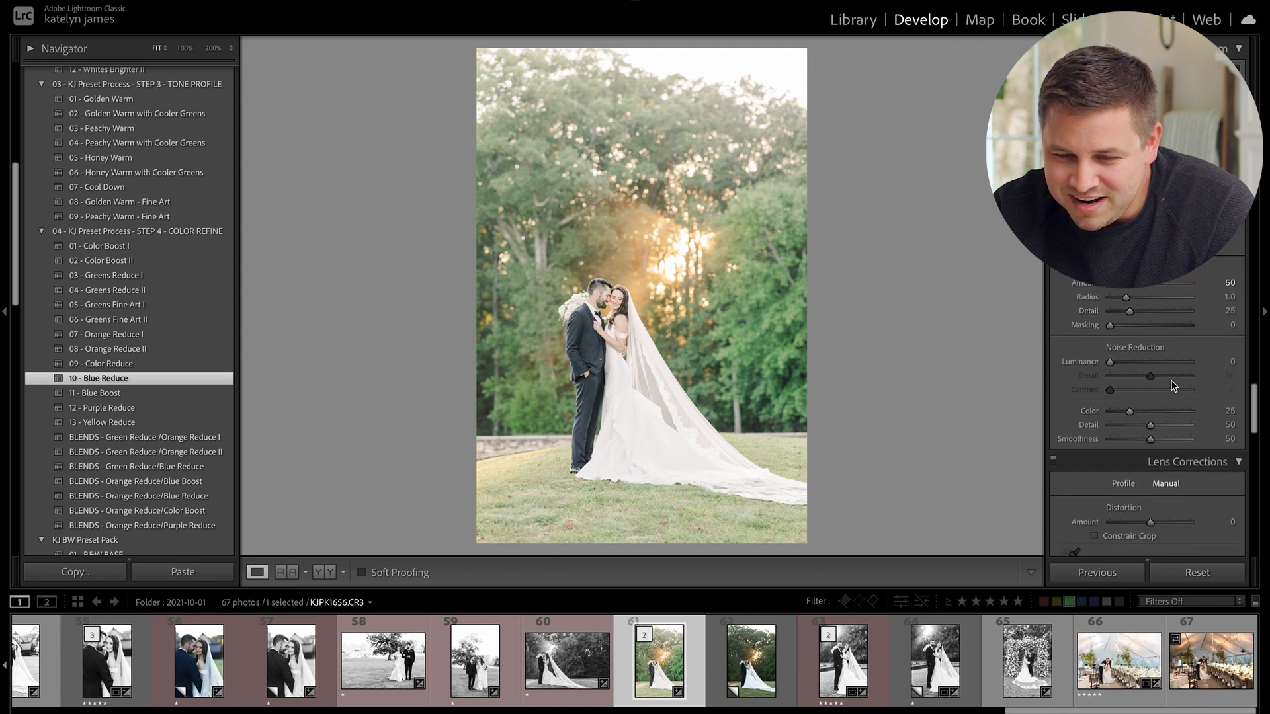
pyautogui.scroll(20, 1173, 386)
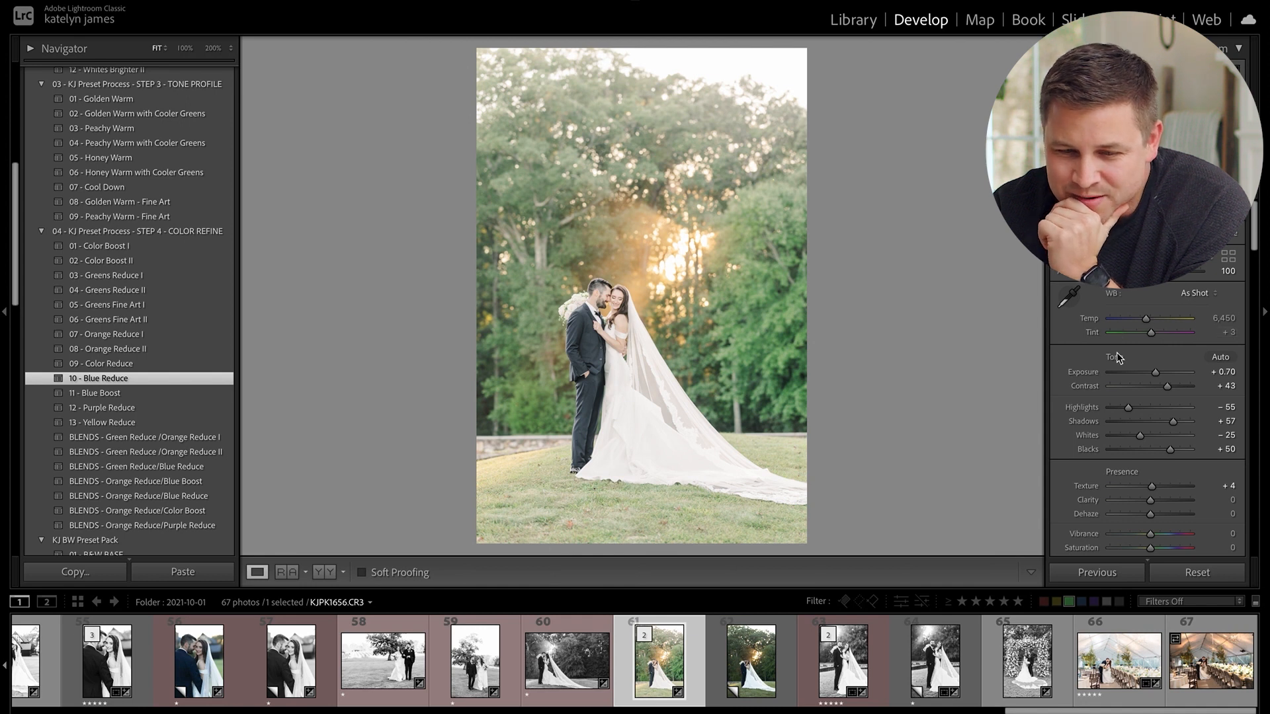
pyautogui.scroll(-4, 1140, 414)
pyautogui.scroll(-5, 1144, 407)
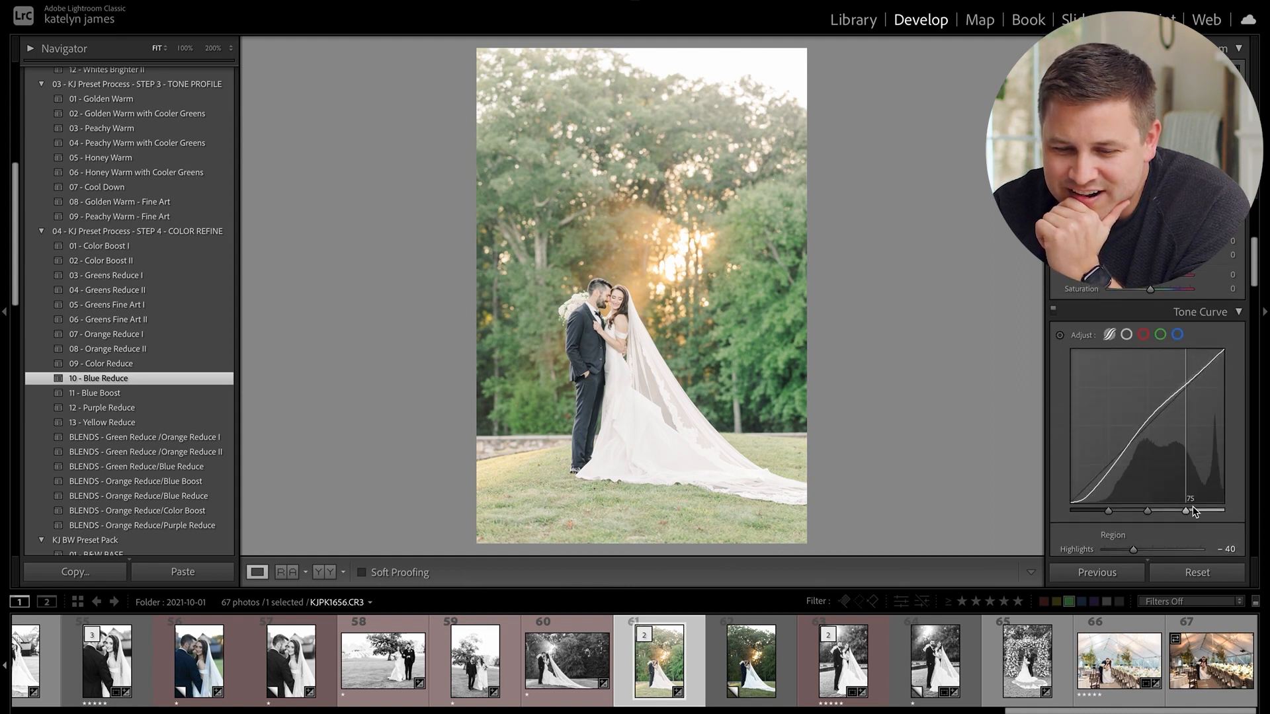
pyautogui.scroll(-6, 1193, 508)
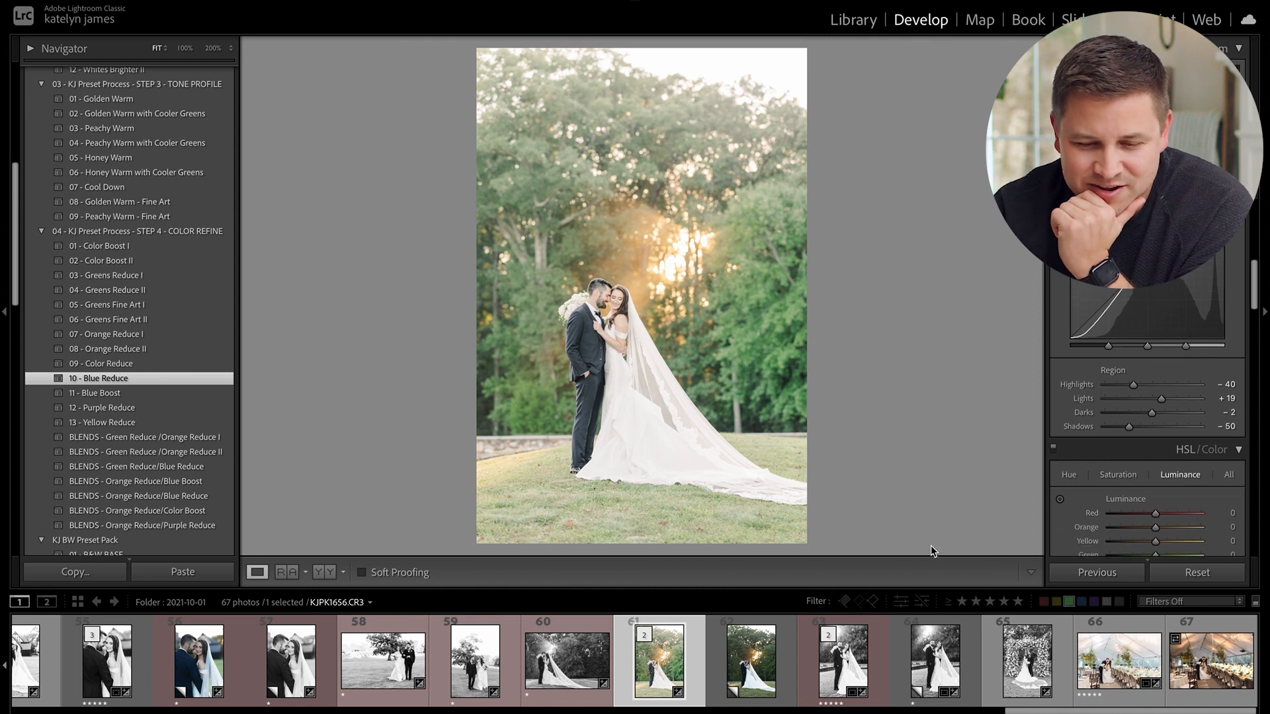
# Compare the edited portrait with its unedited before version
pyautogui.press('\\')
pyautogui.press('\\')
pyautogui.press('\\')
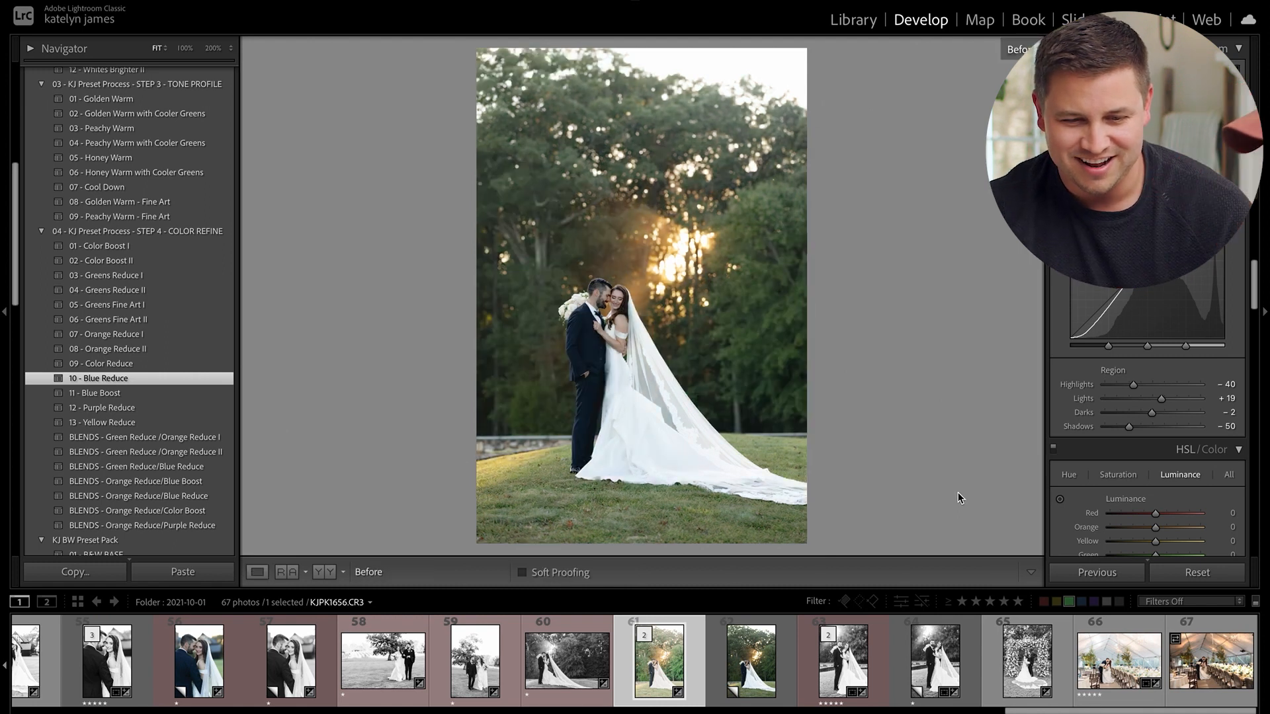
pyautogui.press('\\')
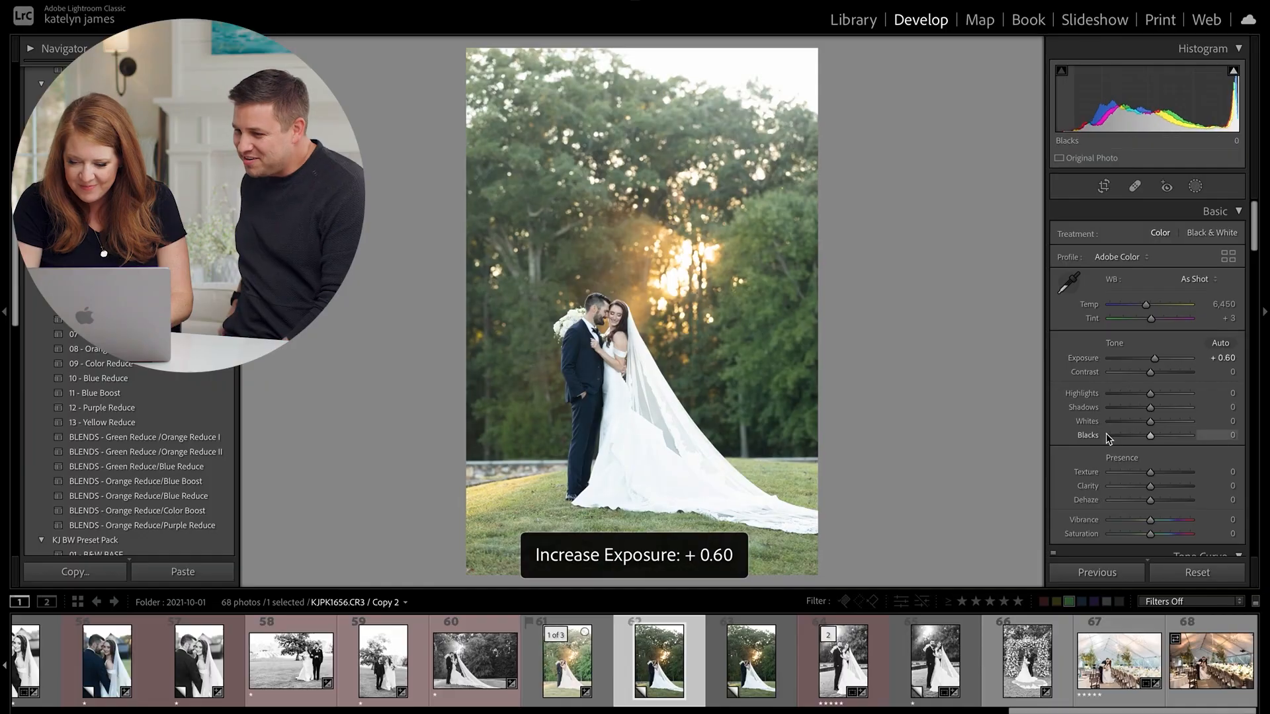
# Try a higher exposure on the unedited copy of the portrait and bring it back down to 0.00
pyautogui.press('=')
pyautogui.press('-')
pyautogui.press('-')
pyautogui.press('-')
pyautogui.press('-')
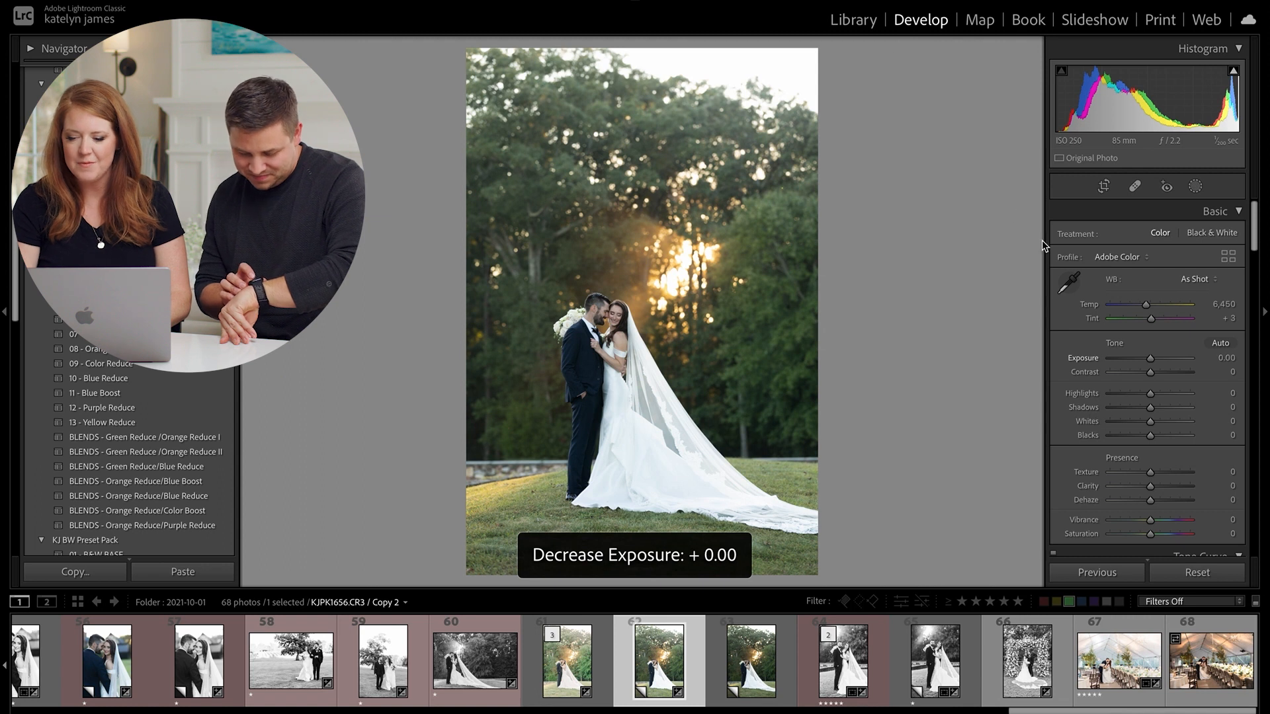
# Set exposure to +0.80, contrast to +31, highlights to -29, shadows to +25, blacks to +36 and texture to +15
pyautogui.press('=')
pyautogui.press('=')
pyautogui.press('=')
pyautogui.press('=')
pyautogui.moveTo(1151, 394)
pyautogui.mouseDown()
pyautogui.moveTo(1138, 395)
pyautogui.moveTo(1160, 409)
pyautogui.moveTo(1162, 373)
pyautogui.mouseUp()
pyautogui.press('-')
pyautogui.press('-')
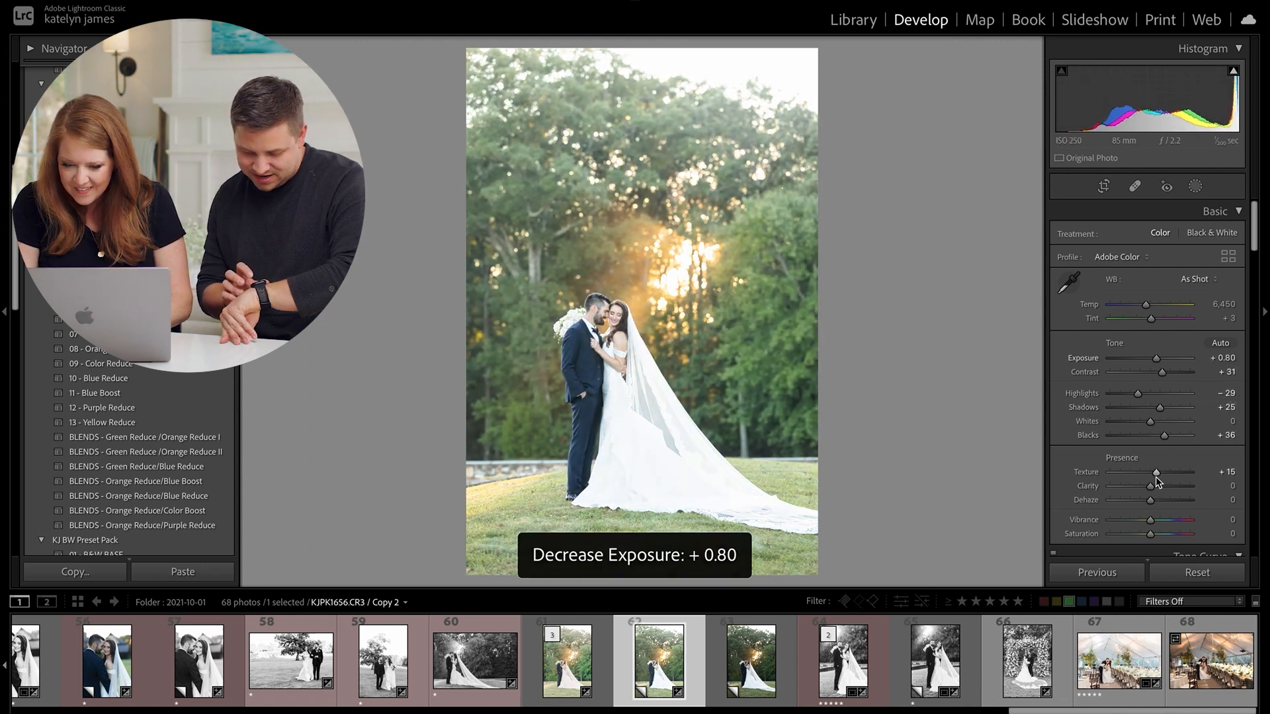
# Shape the tone curve with highlights -45, lights +20, darks +16 and shadows -28, and lower the exposure to +0.50
pyautogui.scroll(-6, 1156, 480)
pyautogui.moveTo(1152, 392); pyautogui.dragTo(1159, 420)
pyautogui.moveTo(1152, 434); pyautogui.dragTo(1132, 393)
pyautogui.press('-')
pyautogui.press('-')
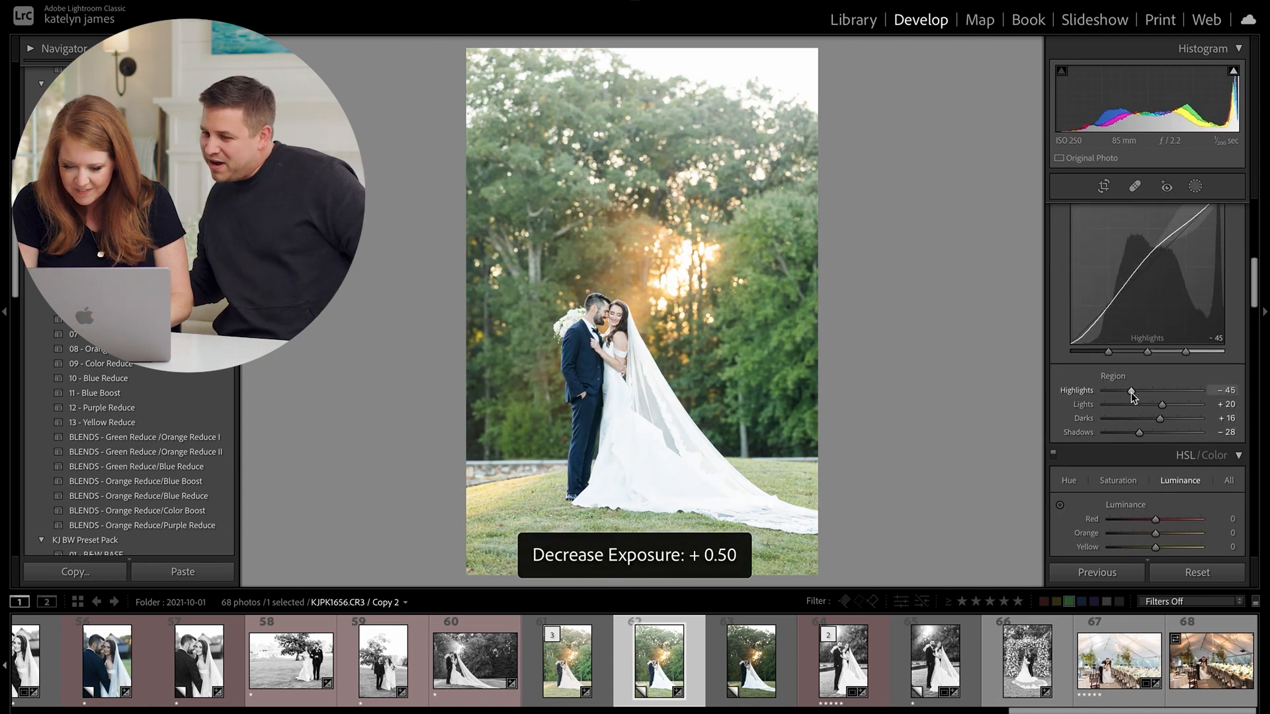
# Color grade the midtones with hue 25 and saturation 5
pyautogui.scroll(-5, 1132, 395)
pyautogui.scroll(-2, 1132, 397)
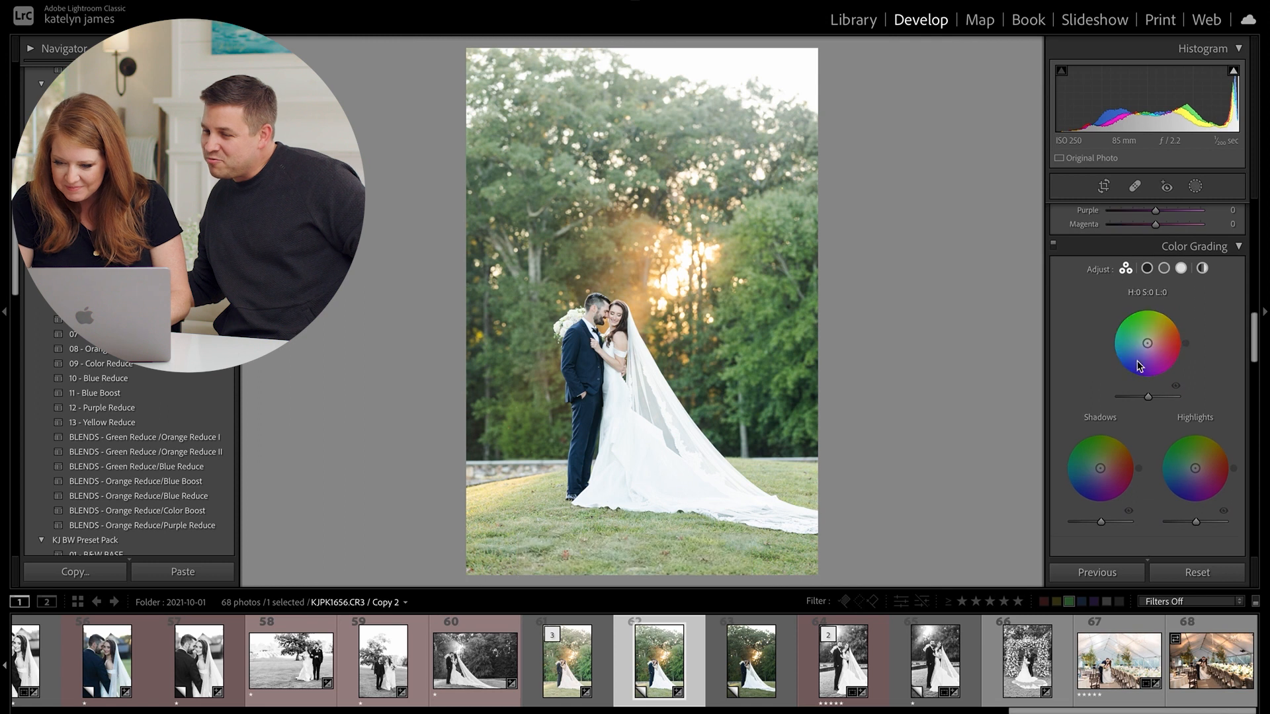
pyautogui.click(1164, 233)
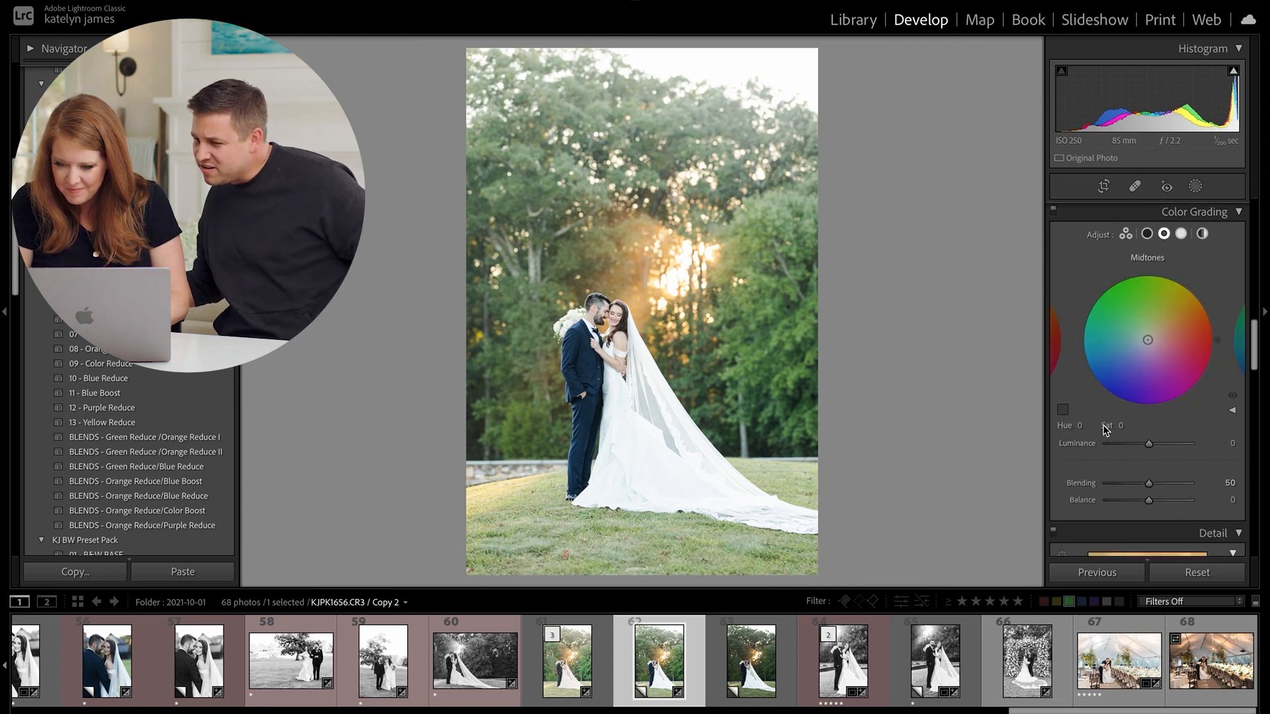
pyautogui.click(1122, 425)
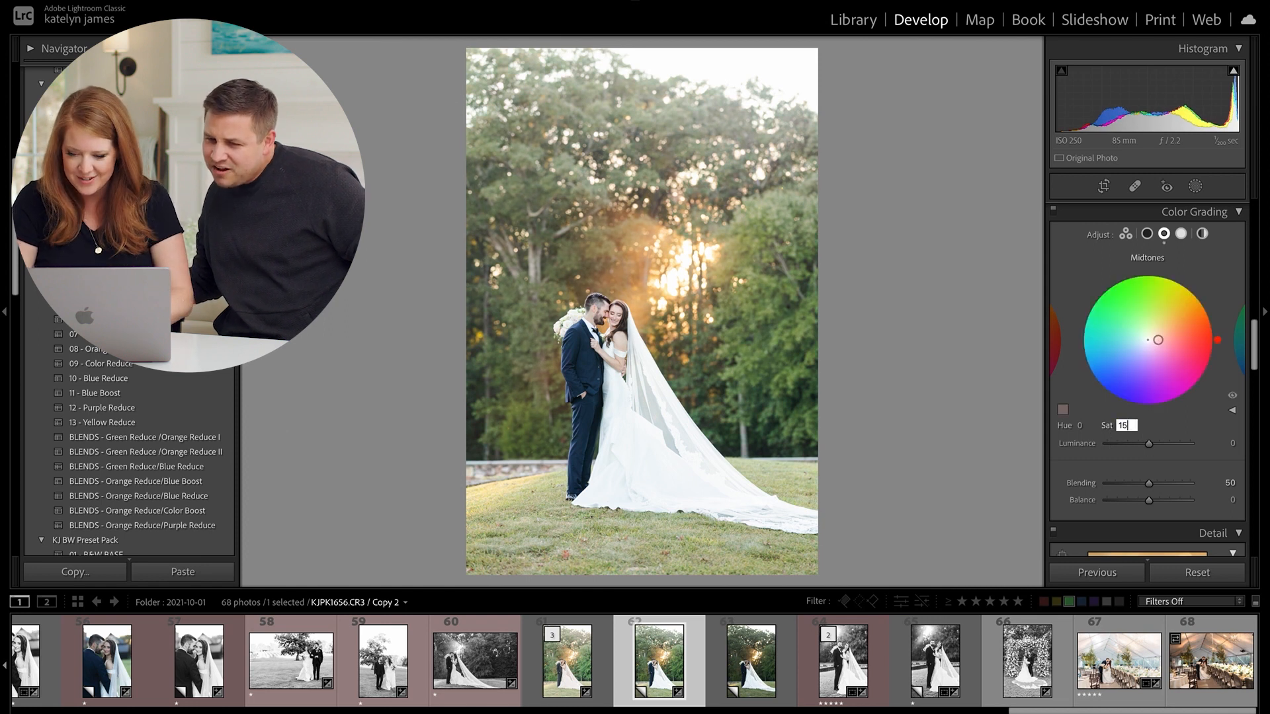
pyautogui.write('15')
pyautogui.press('Return')
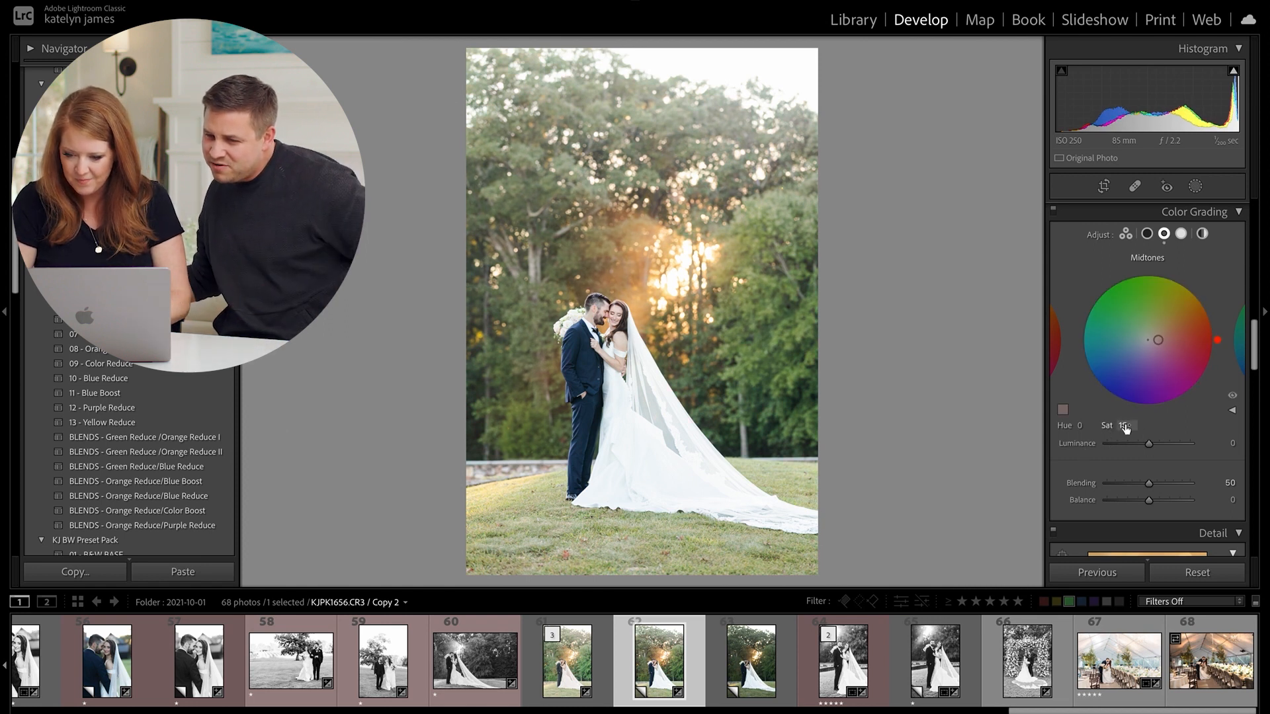
pyautogui.click(1121, 425)
pyautogui.write('5')
pyautogui.press('Return')
pyautogui.click(1080, 425)
pyautogui.write('25')
pyautogui.press('Return')
# Color grade the highlights with hue 25 and saturation 20
pyautogui.click(1182, 234)
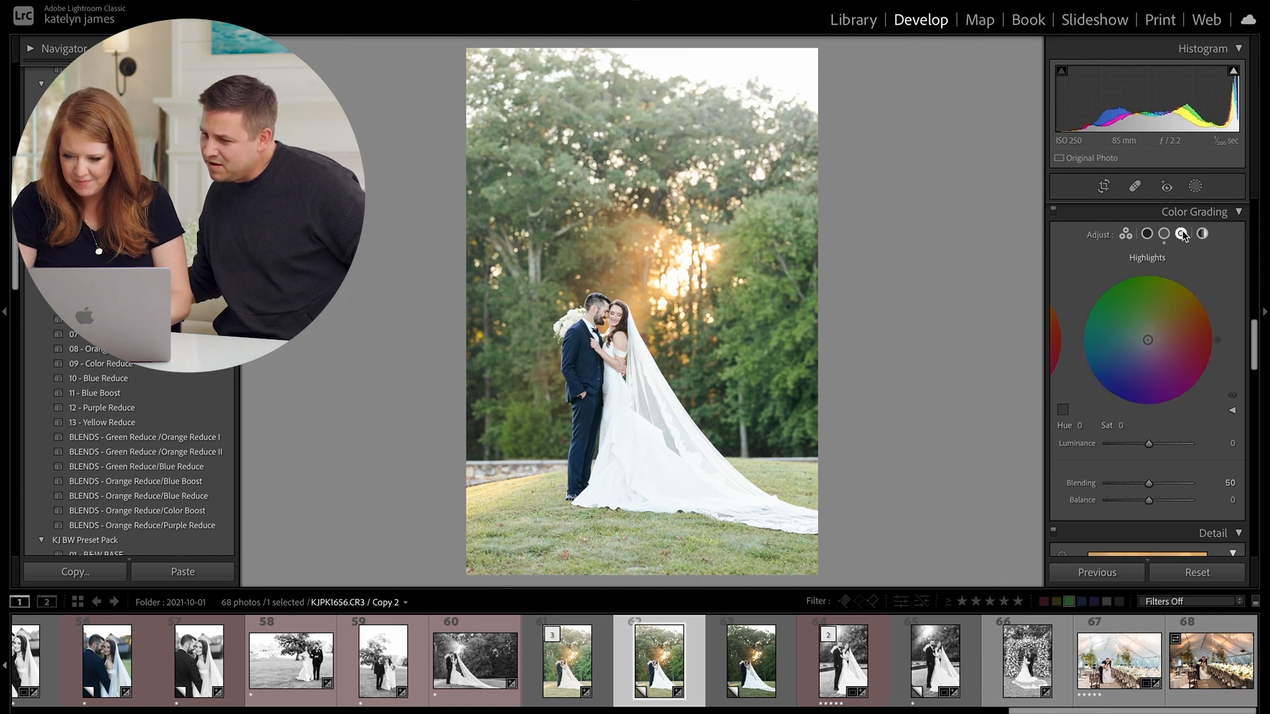
pyautogui.click(1080, 425)
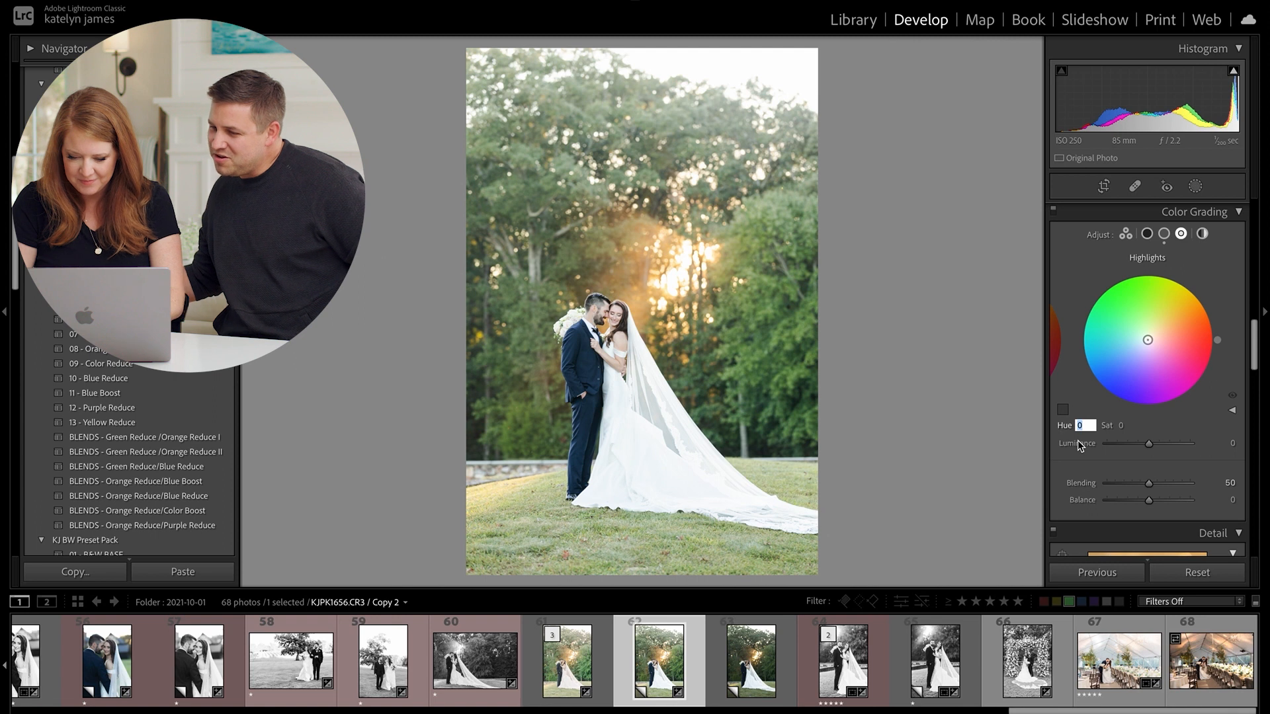
pyautogui.write('25')
pyautogui.press('Return')
pyautogui.click(1120, 427)
pyautogui.write('20')
pyautogui.press('Return')
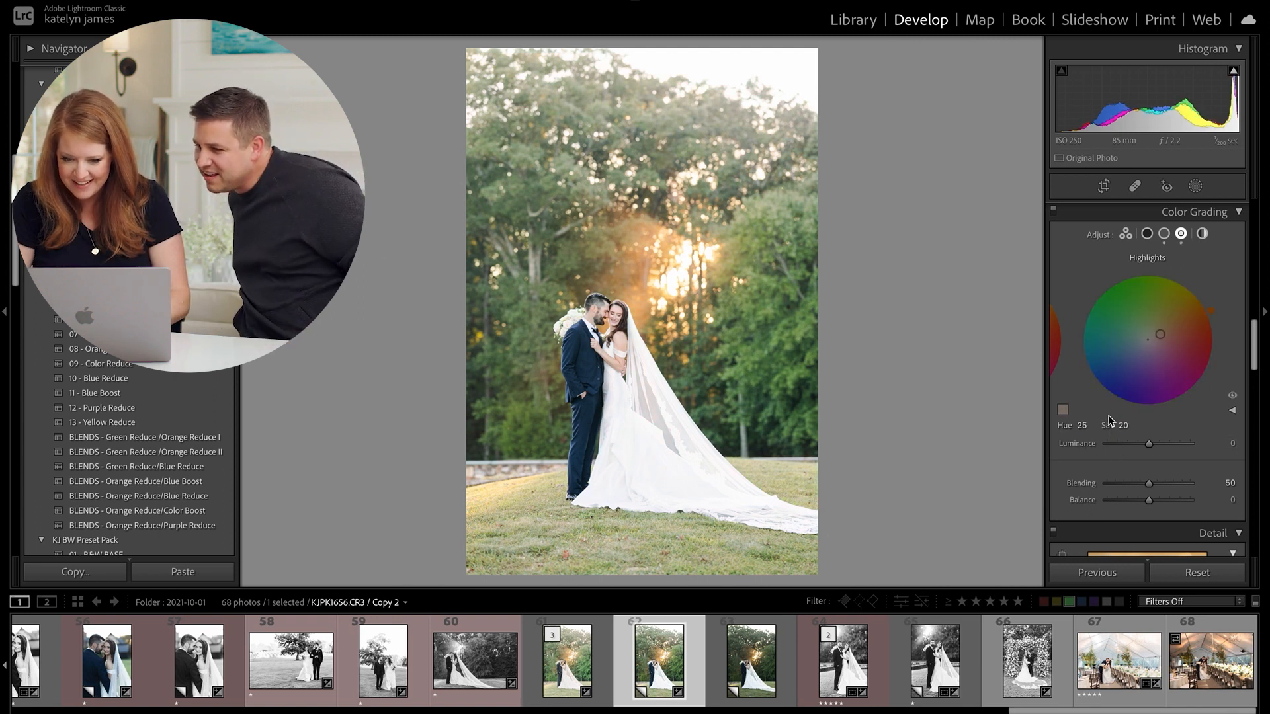
# Raise the exposure to +0.70 and set the calibration's green primary hue to +29
pyautogui.scroll(5, 1109, 415)
pyautogui.scroll(-15, 1109, 416)
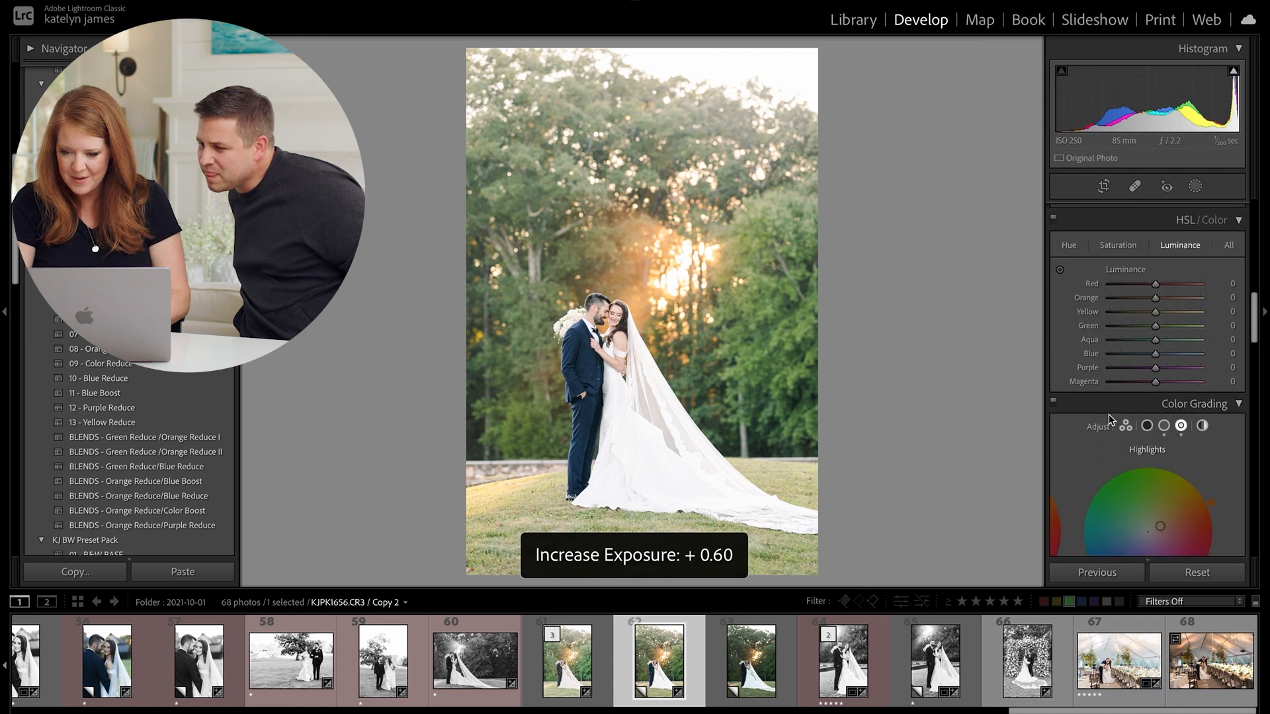
pyautogui.scroll(-1, 1108, 414)
pyautogui.moveTo(1150, 475); pyautogui.dragTo(1161, 477)
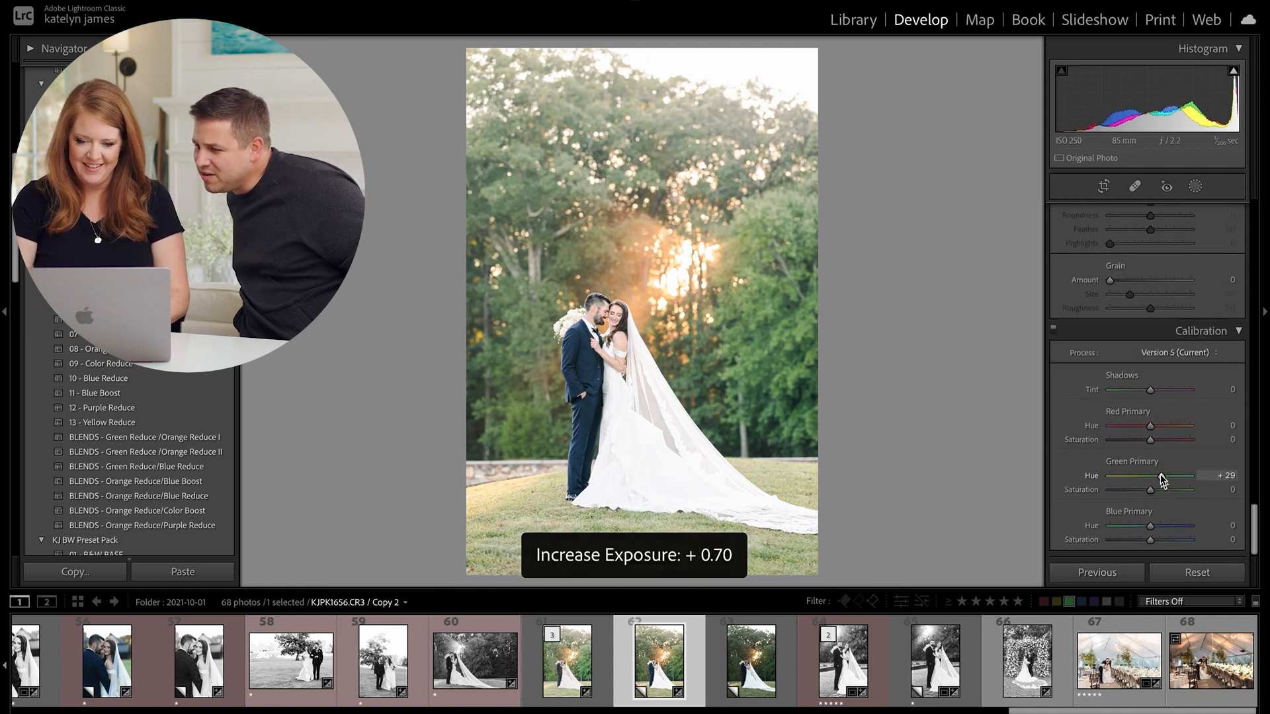
# Lower the basic tone highlights to -50
pyautogui.scroll(15, 1118, 377)
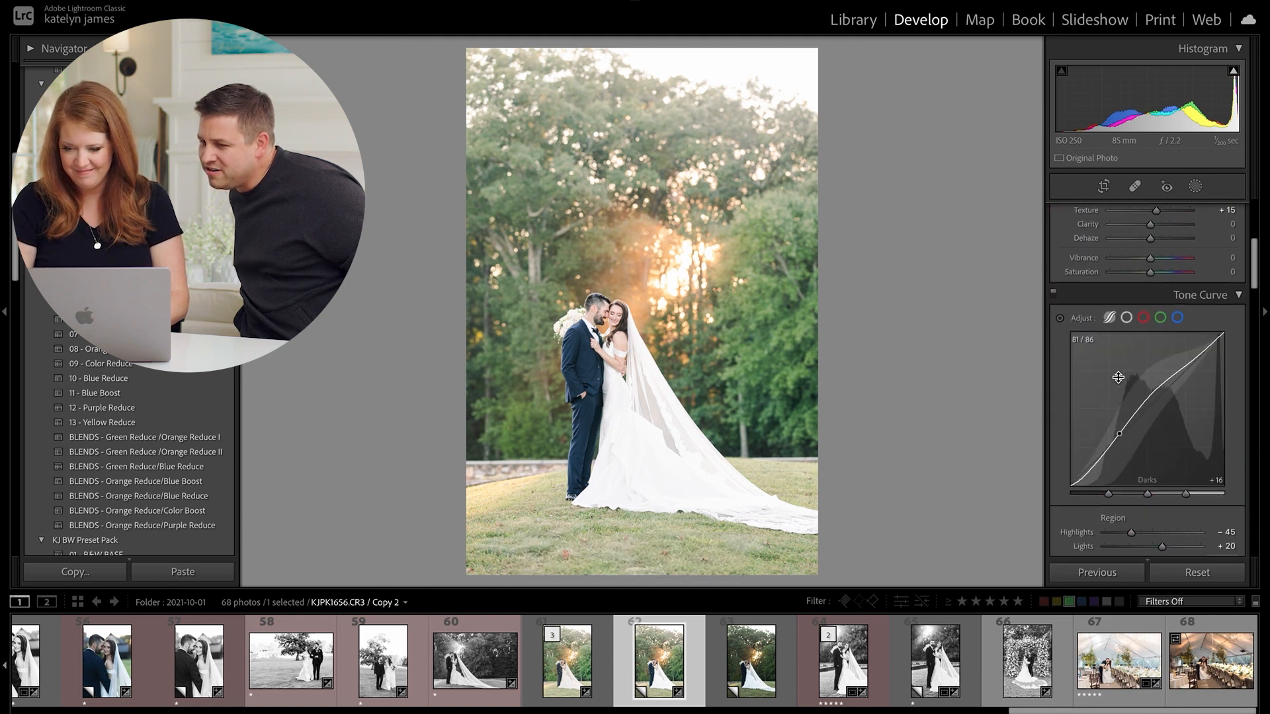
pyautogui.scroll(4, 1118, 377)
pyautogui.moveTo(1133, 245); pyautogui.dragTo(1130, 246)
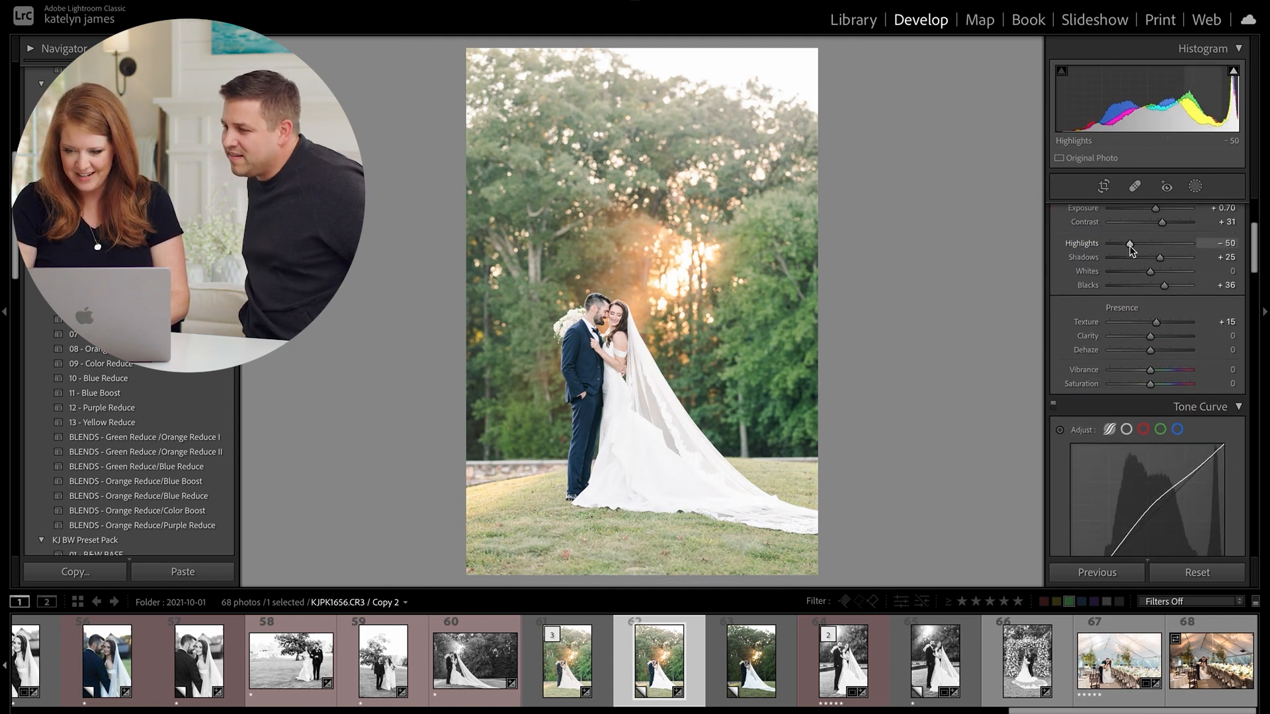
# Refine the tone curve regions with highlights -60, lights +22 and shadows -30
pyautogui.scroll(-5, 1131, 249)
pyautogui.moveTo(1163, 335); pyautogui.dragTo(1138, 363)
pyautogui.press('-')
pyautogui.press('=')
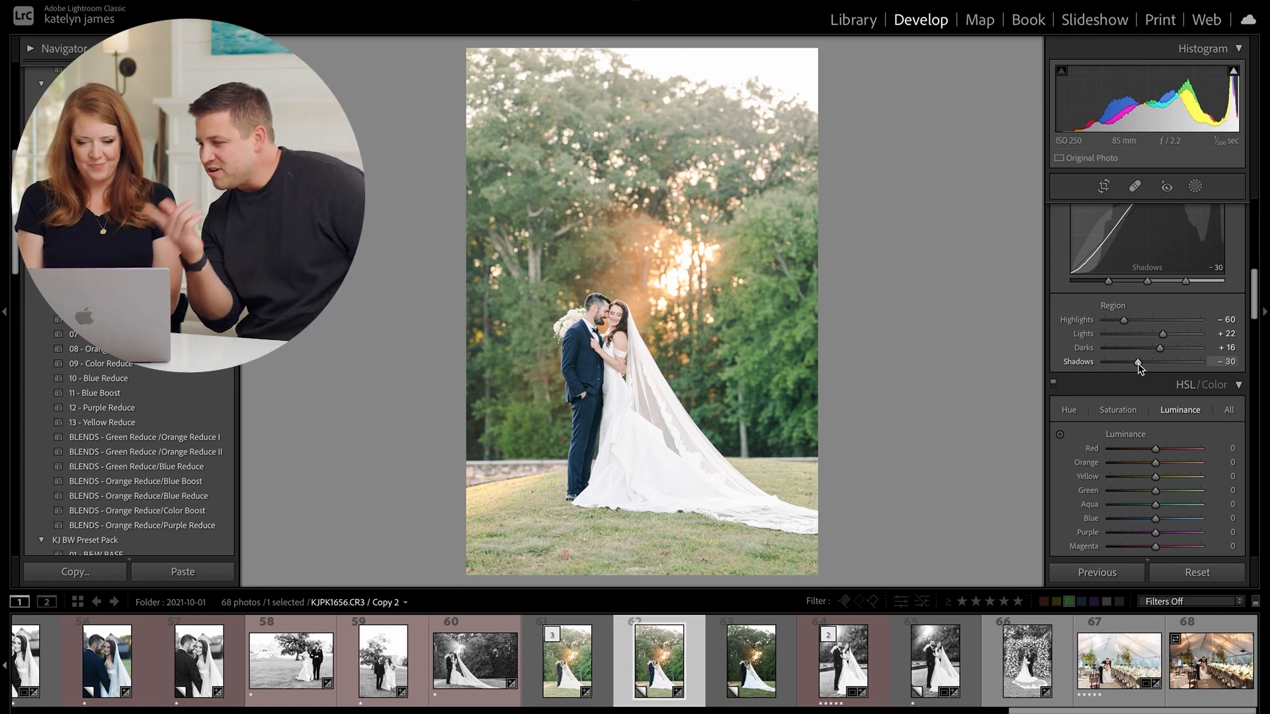
# Review the manual edit's basic tone, presence and tone curve settings
pyautogui.scroll(5, 1139, 365)
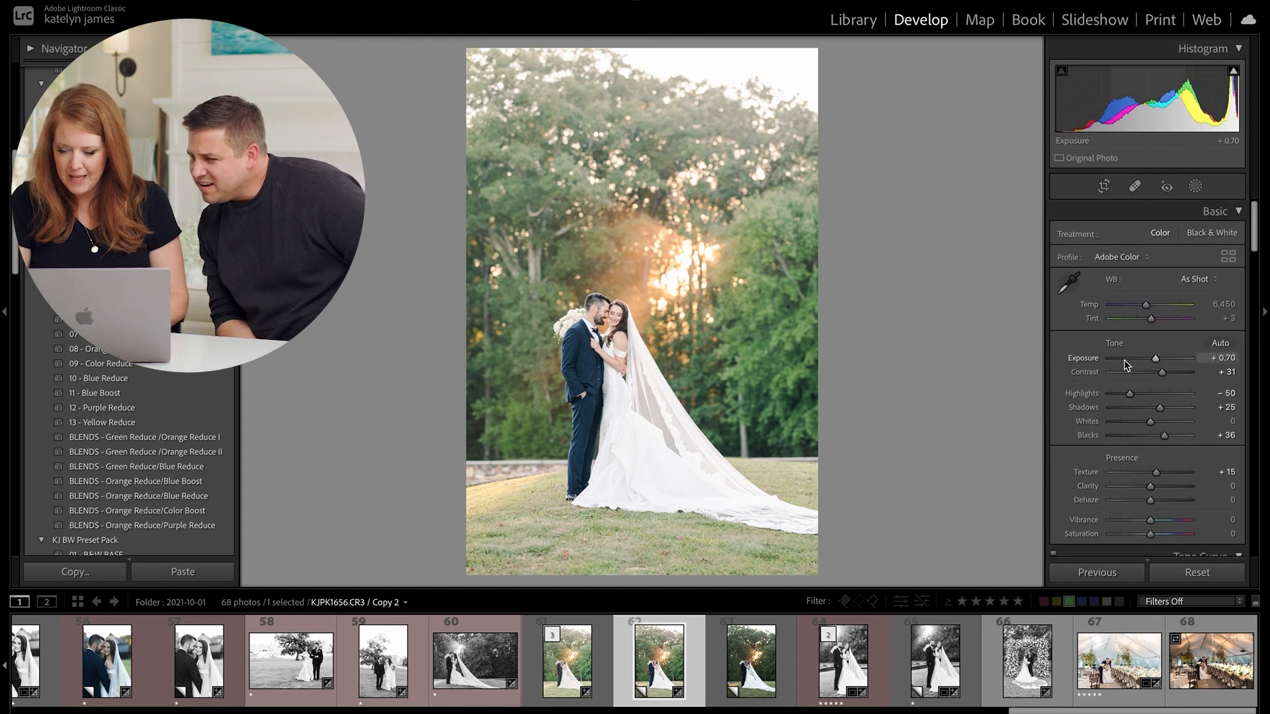
pyautogui.scroll(10, 159, 463)
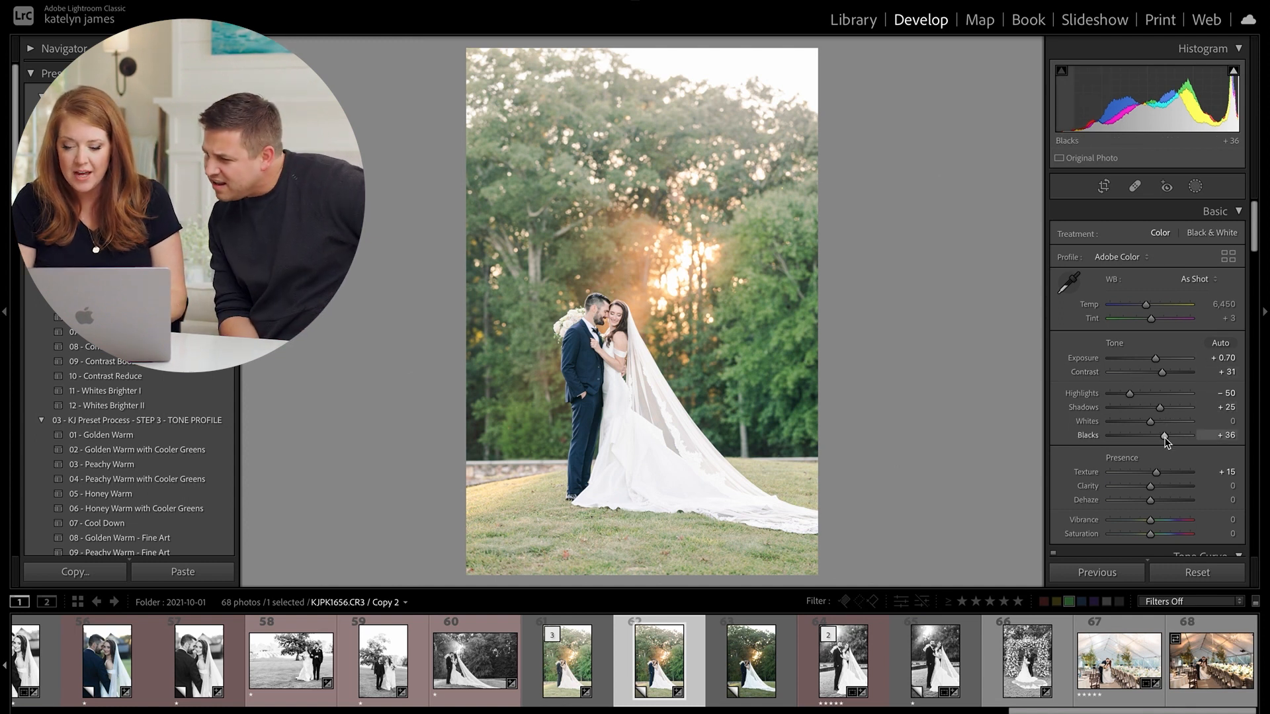
pyautogui.scroll(-5, 1169, 438)
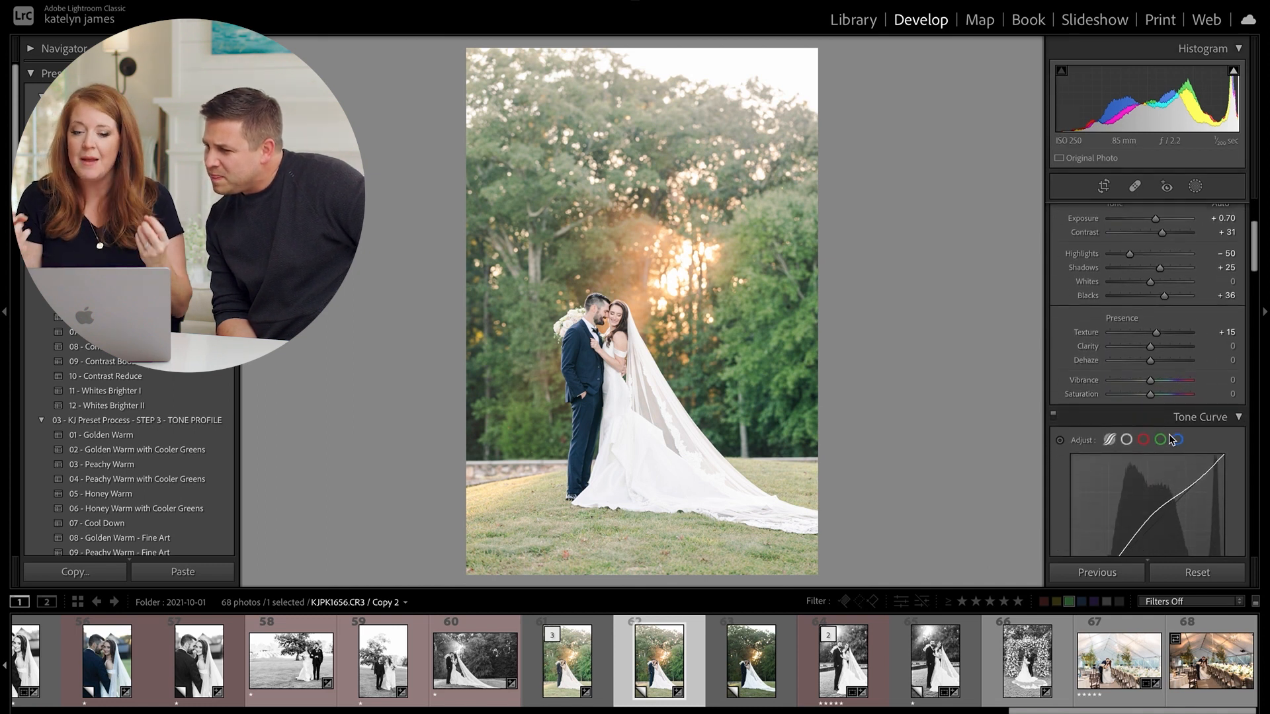
pyautogui.scroll(-9, 1169, 439)
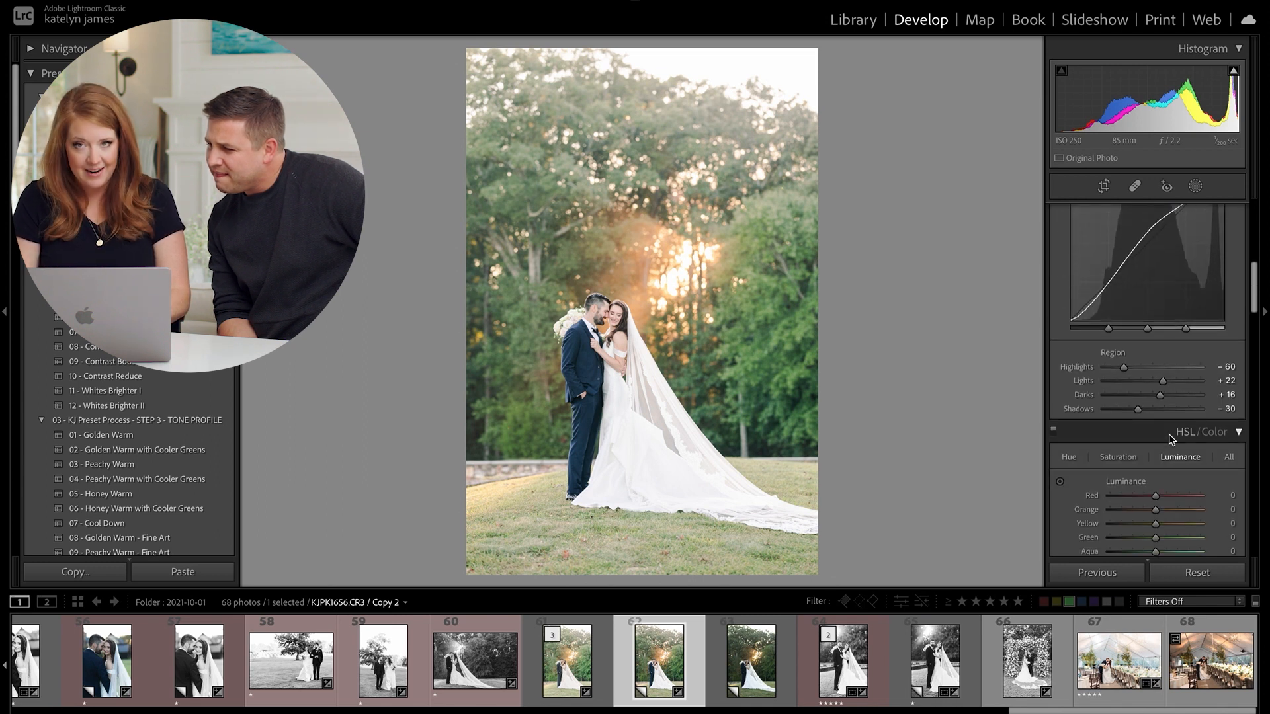
pyautogui.scroll(2, 1171, 439)
pyautogui.scroll(2, 1169, 438)
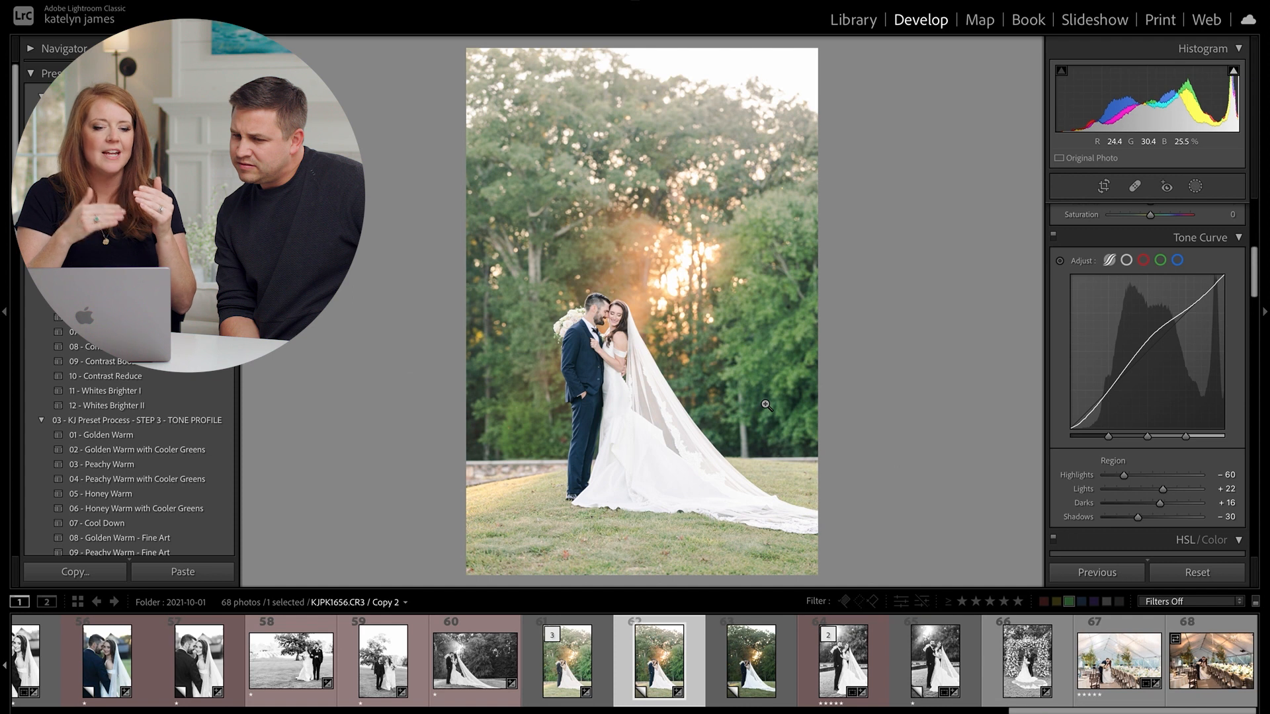
# Compare the preset edit and the manual edit side by side, check the couple's faces up close, and return to the Develop module
pyautogui.press('c')
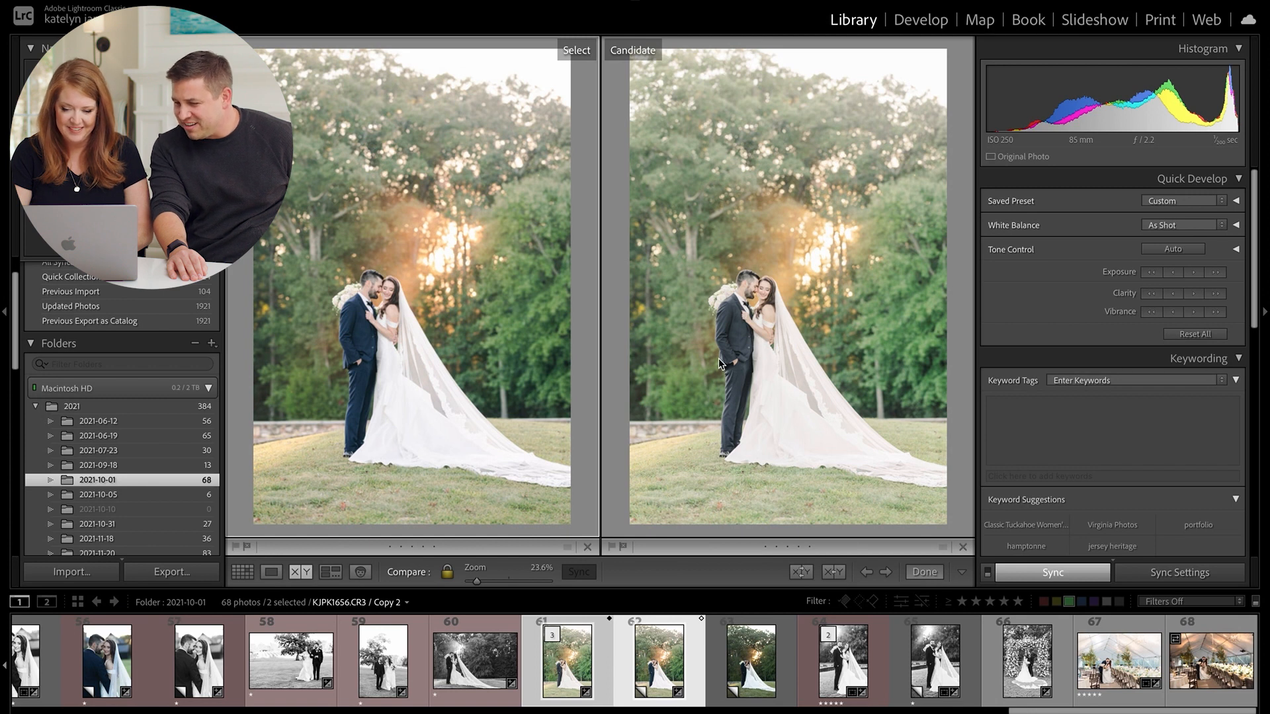
pyautogui.click(746, 307)
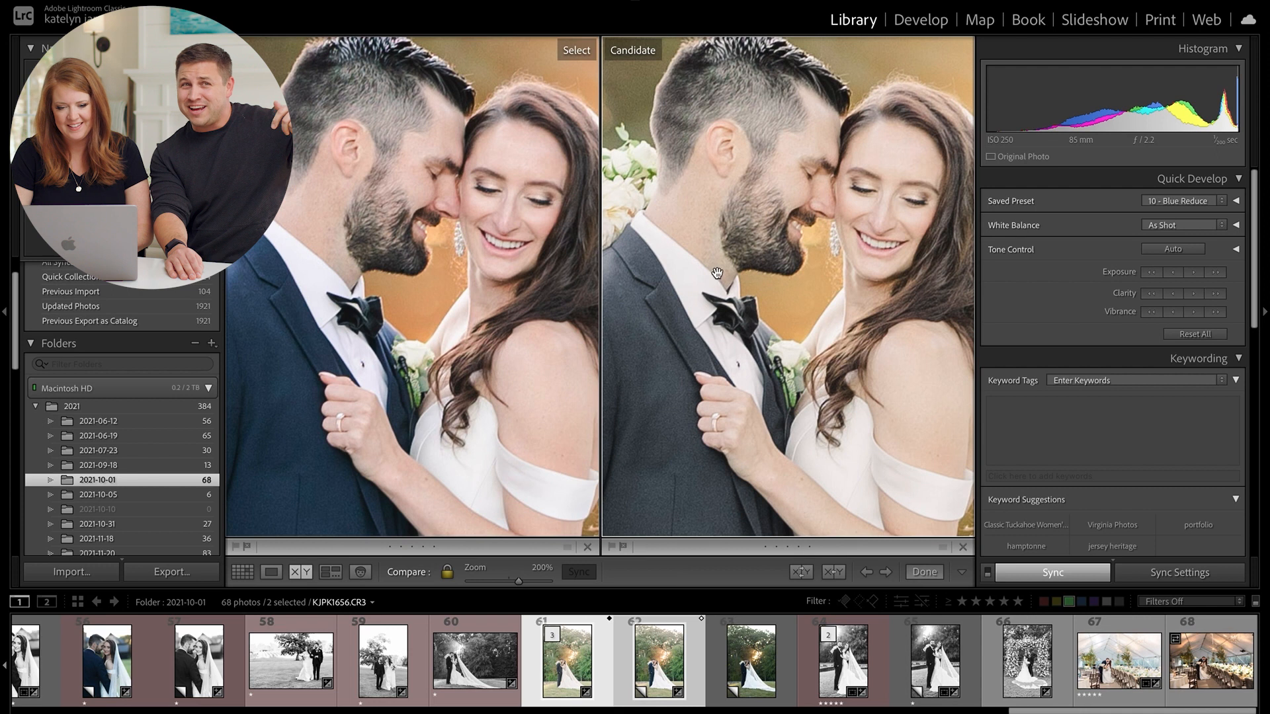
pyautogui.click(753, 277)
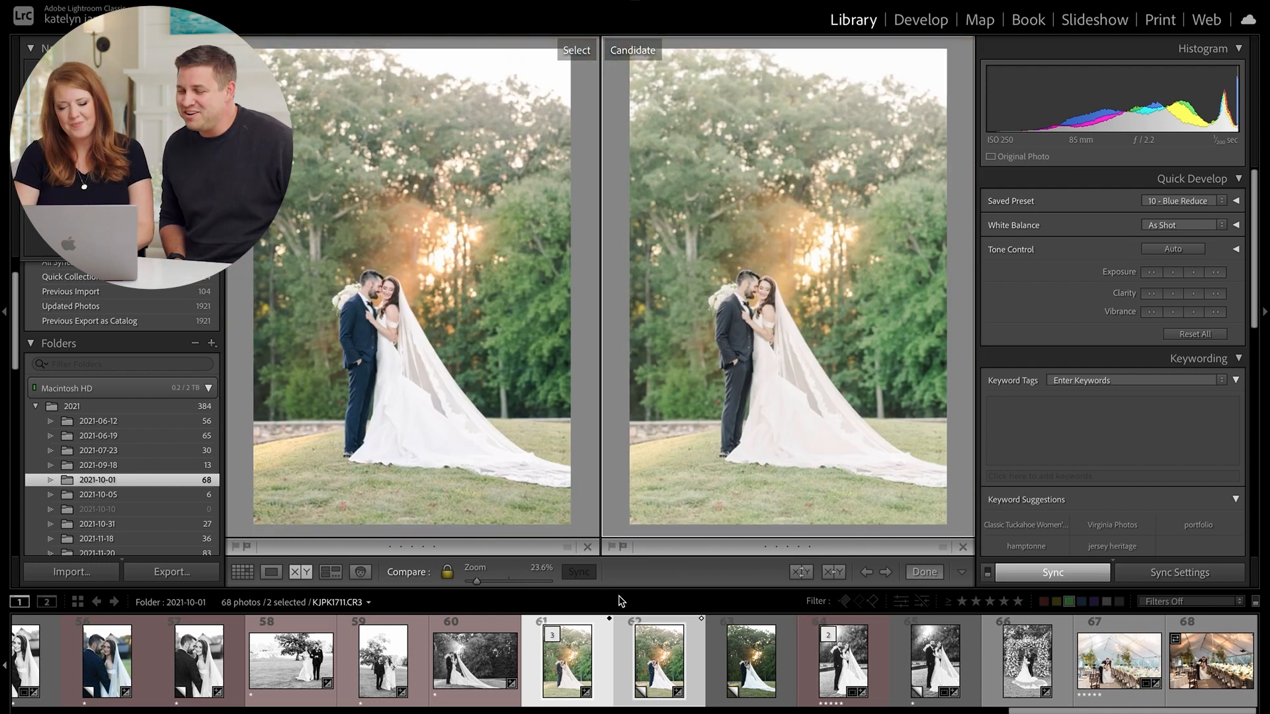
pyautogui.click(560, 665)
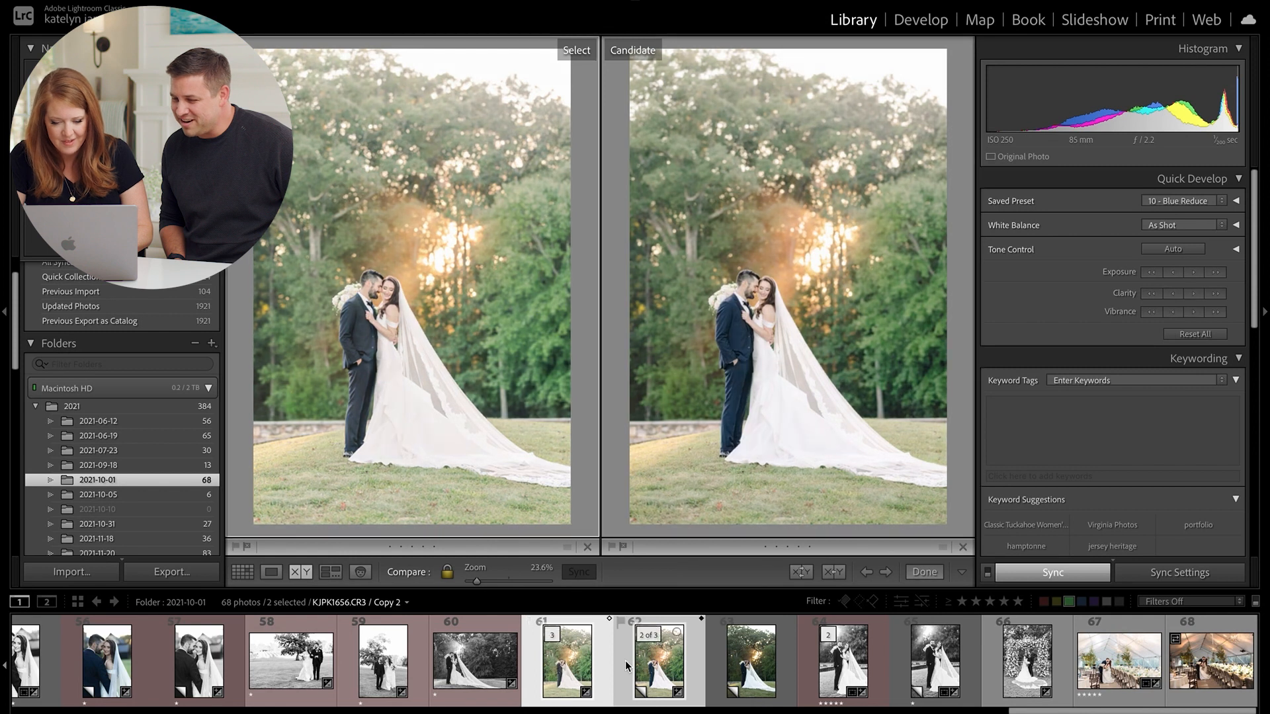
pyautogui.click(931, 20)
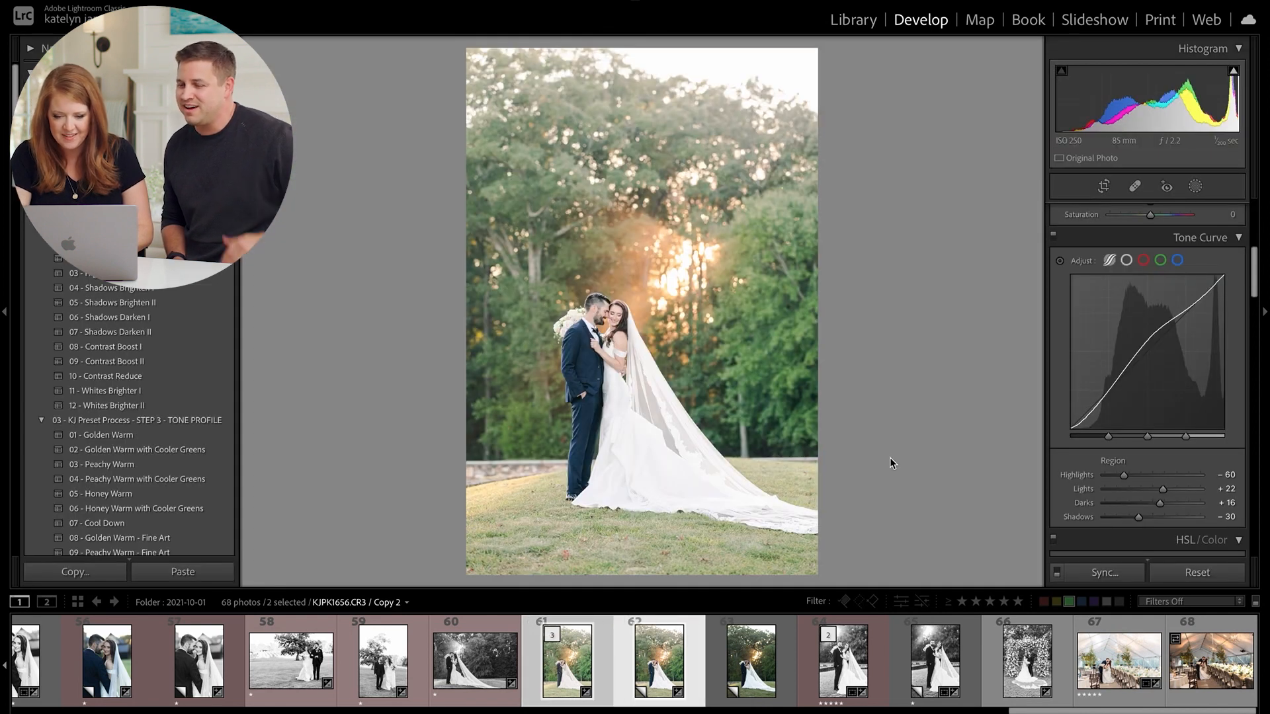
pyautogui.press('=')
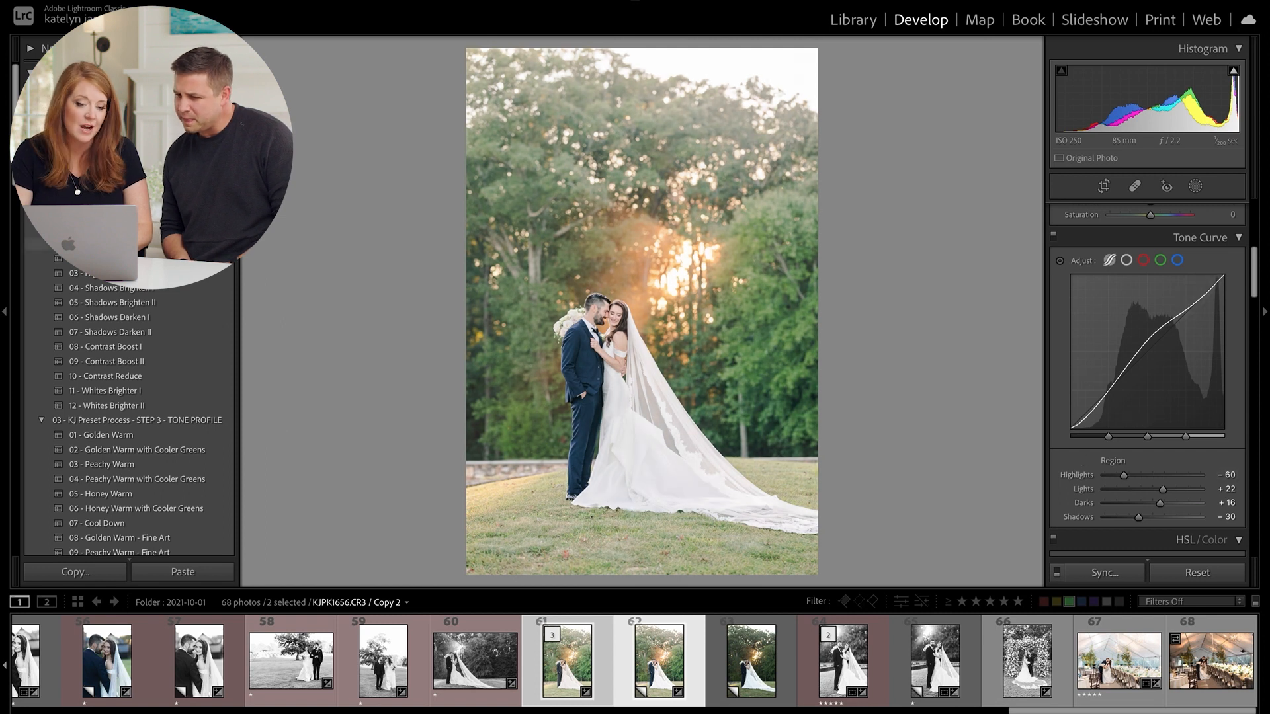
pyautogui.scroll(-2, 126, 297)
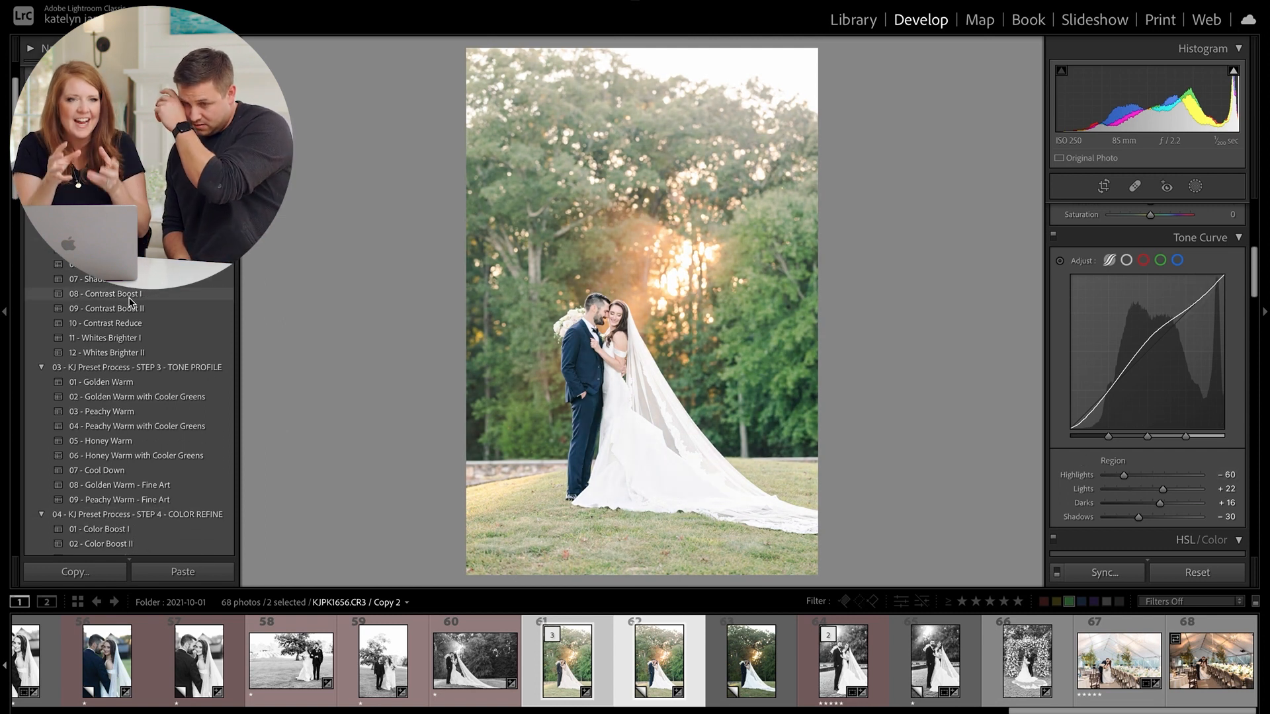
pyautogui.scroll(-6, 130, 303)
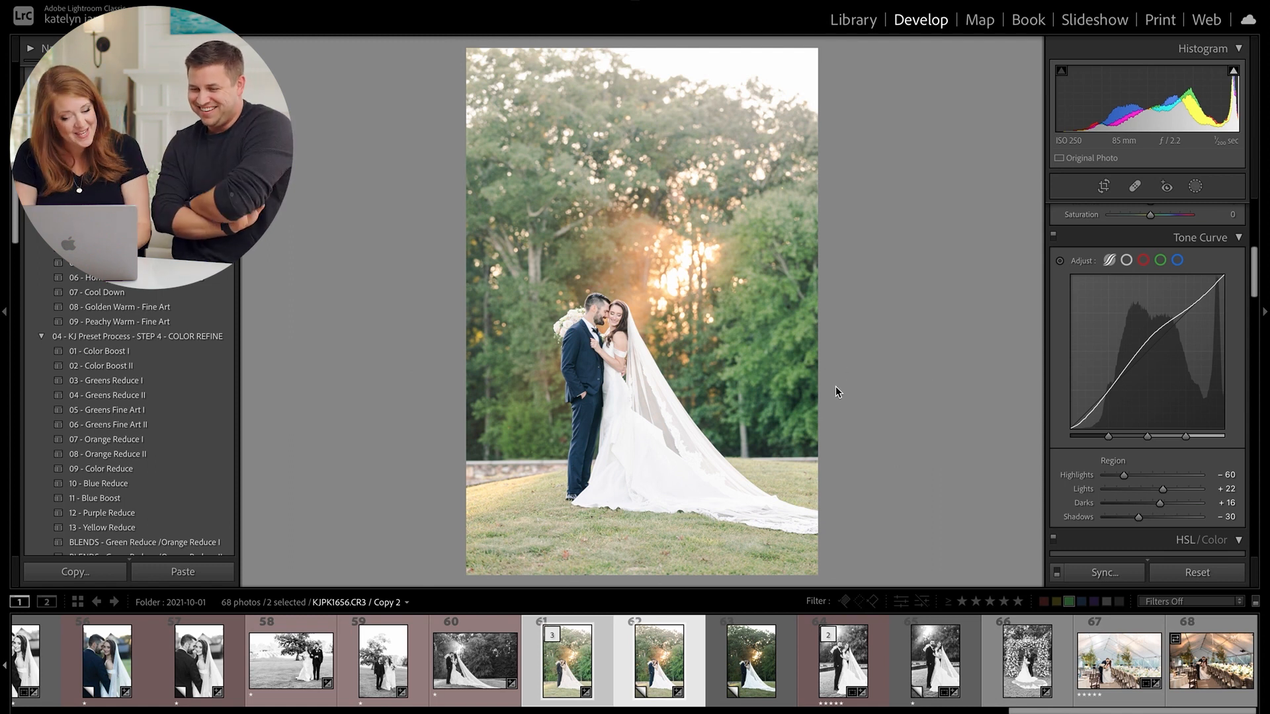
pyautogui.rightClick(883, 360)
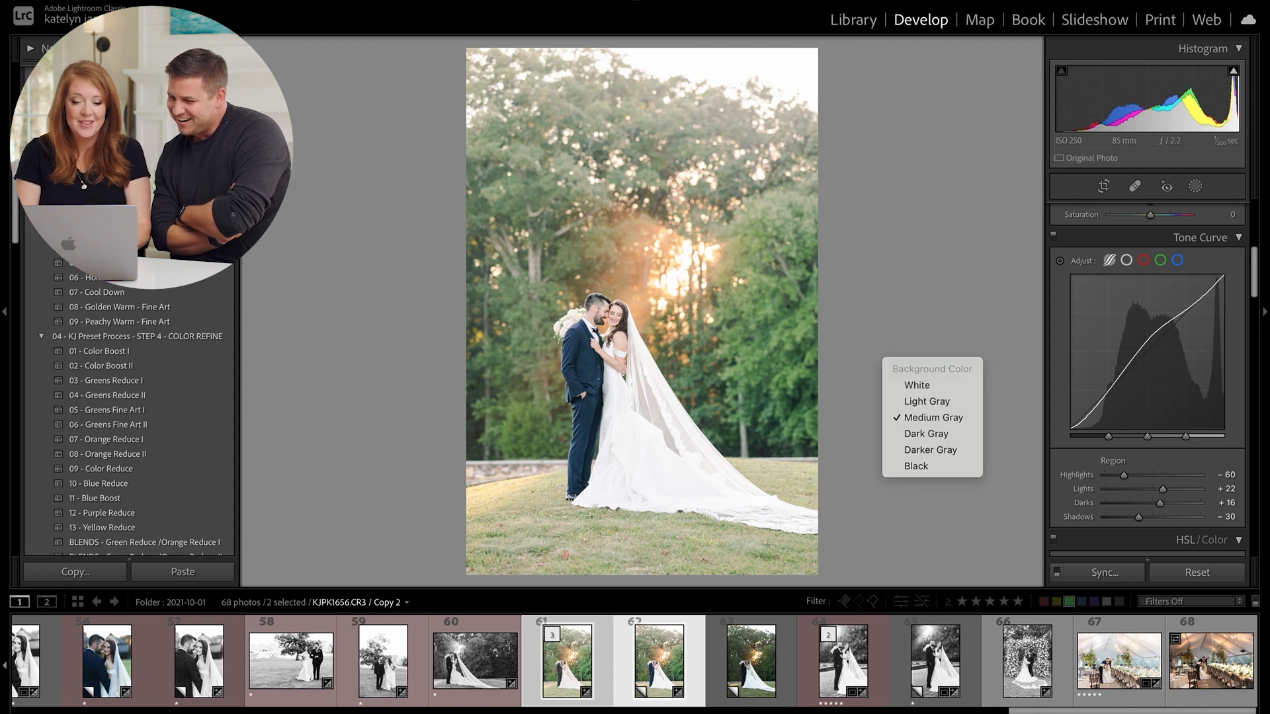
pyautogui.click(293, 261)
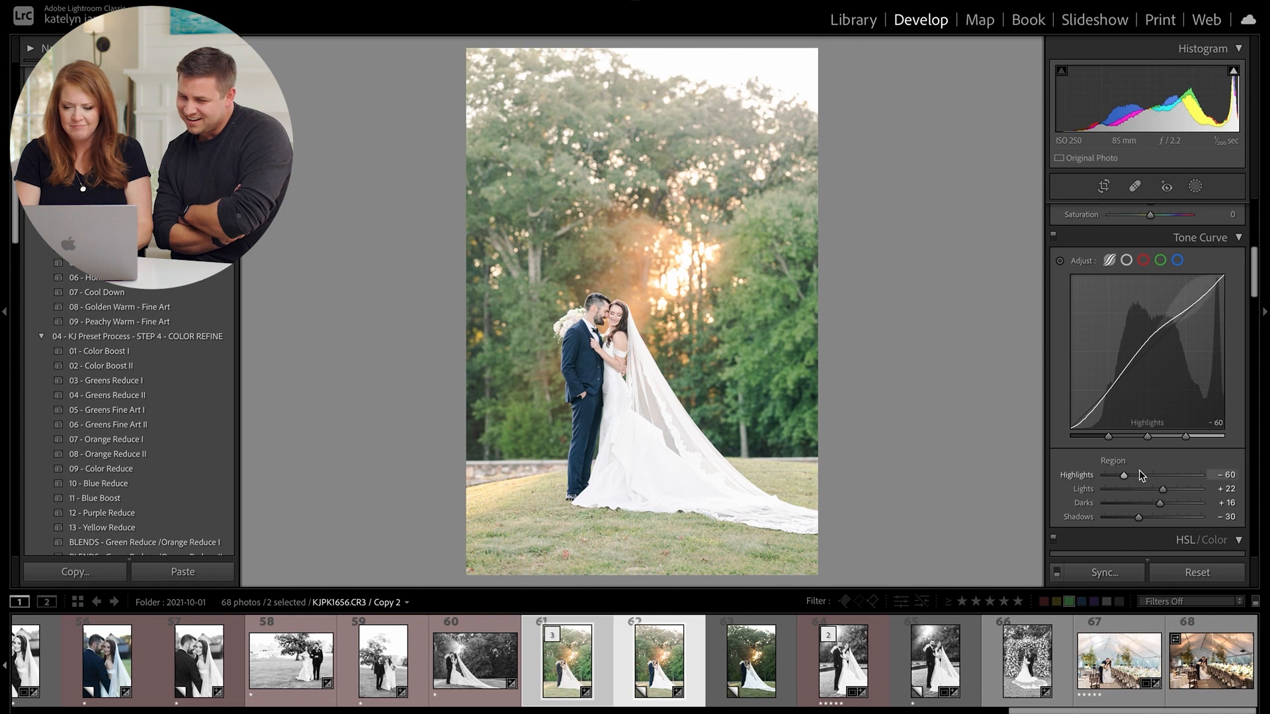
pyautogui.scroll(-8, 1118, 348)
pyautogui.click(1118, 311)
pyautogui.click(1176, 312)
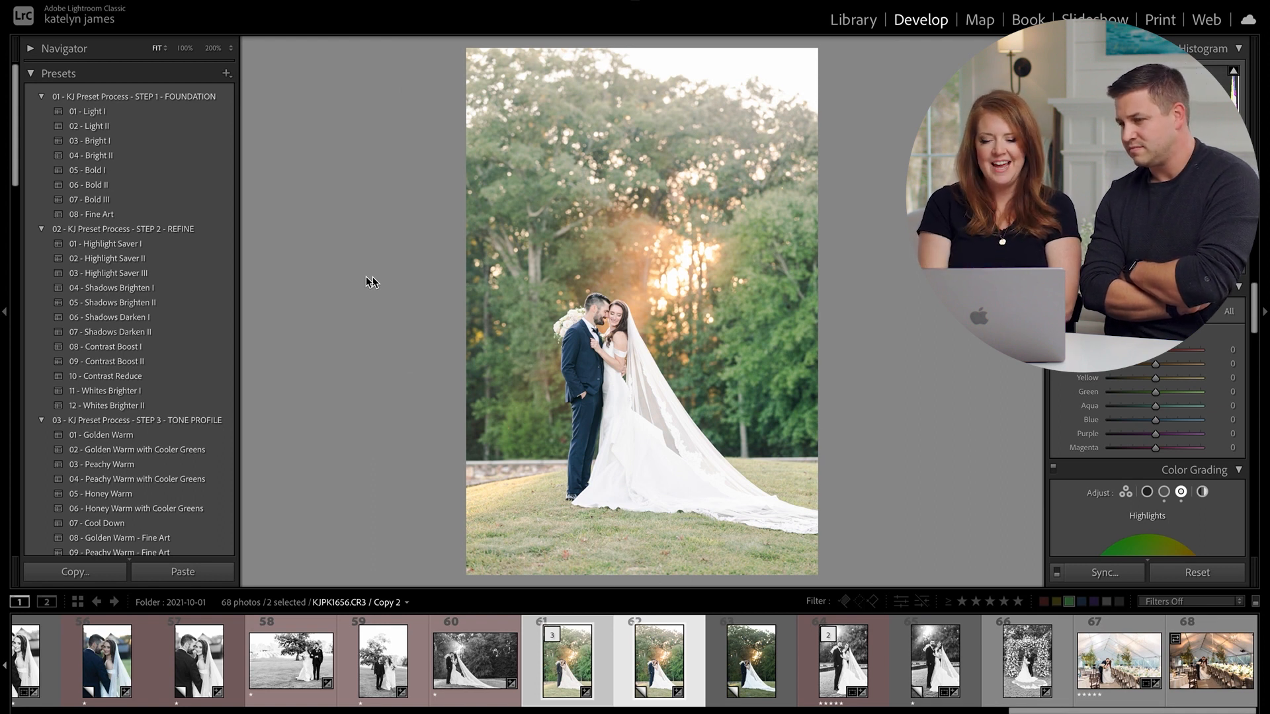
# Try the Step 4 color refine presets 01 - Color Boost I and 04 - Greens Reduce II on the manual copy
pyautogui.scroll(-8, 147, 310)
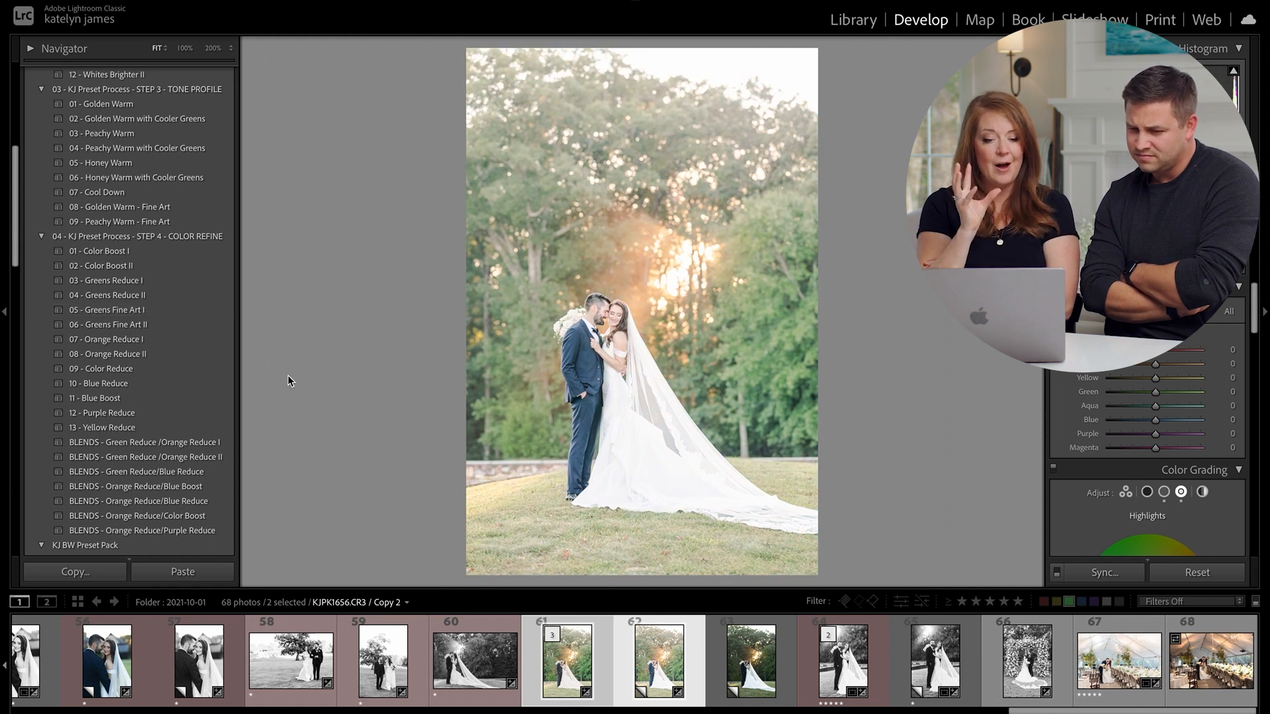
pyautogui.click(148, 253)
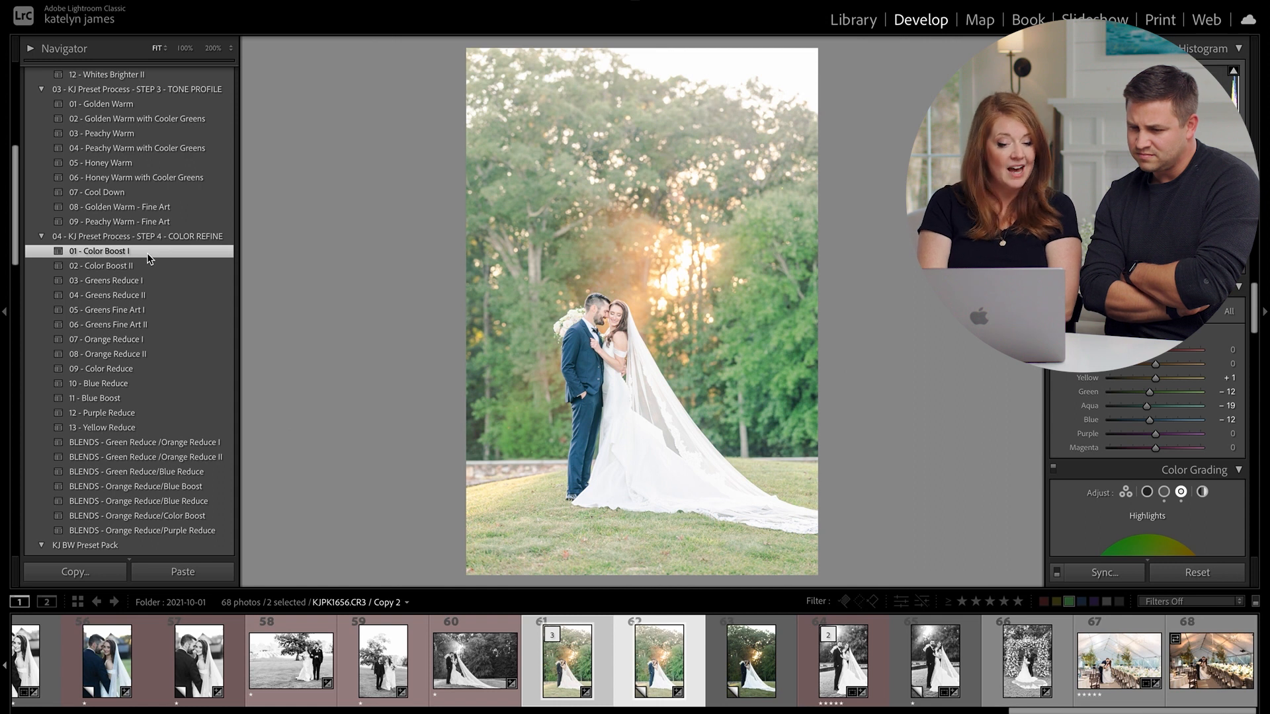
pyautogui.click(149, 299)
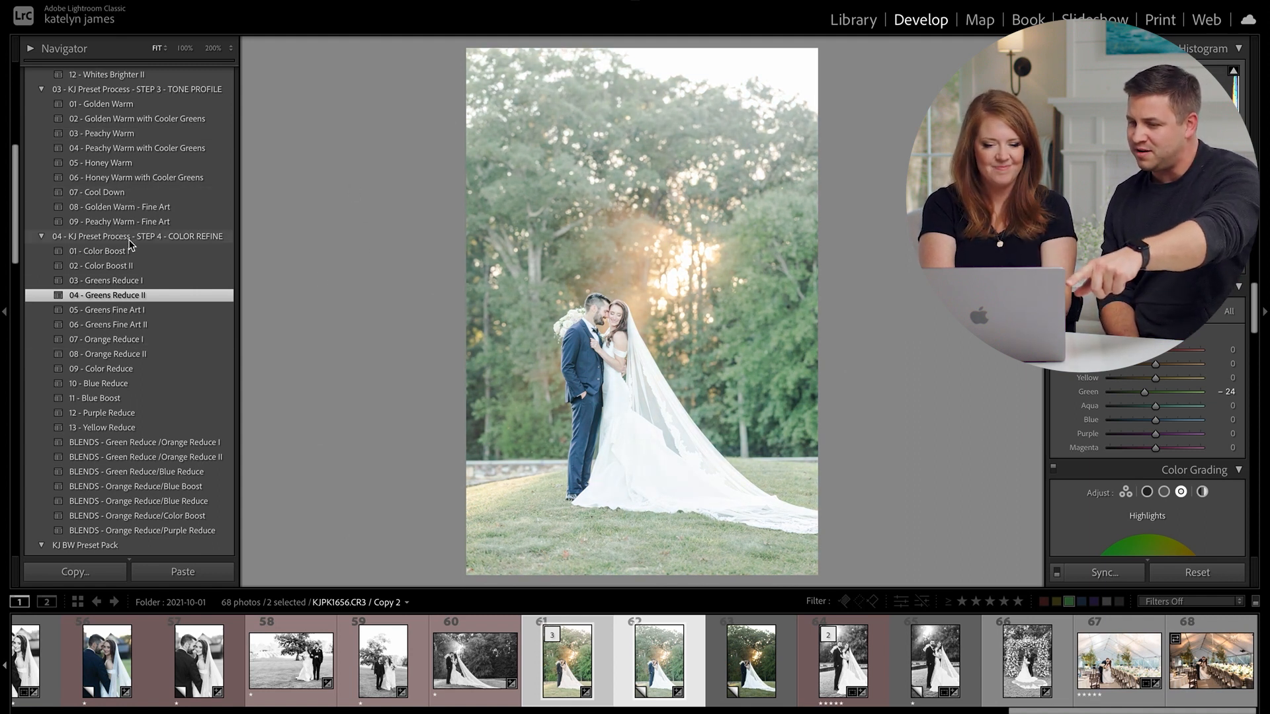
# Reset the manual copy's edits and apply the presets 03 - Bright I and 01 - Highlight Saver I
pyautogui.click(1203, 572)
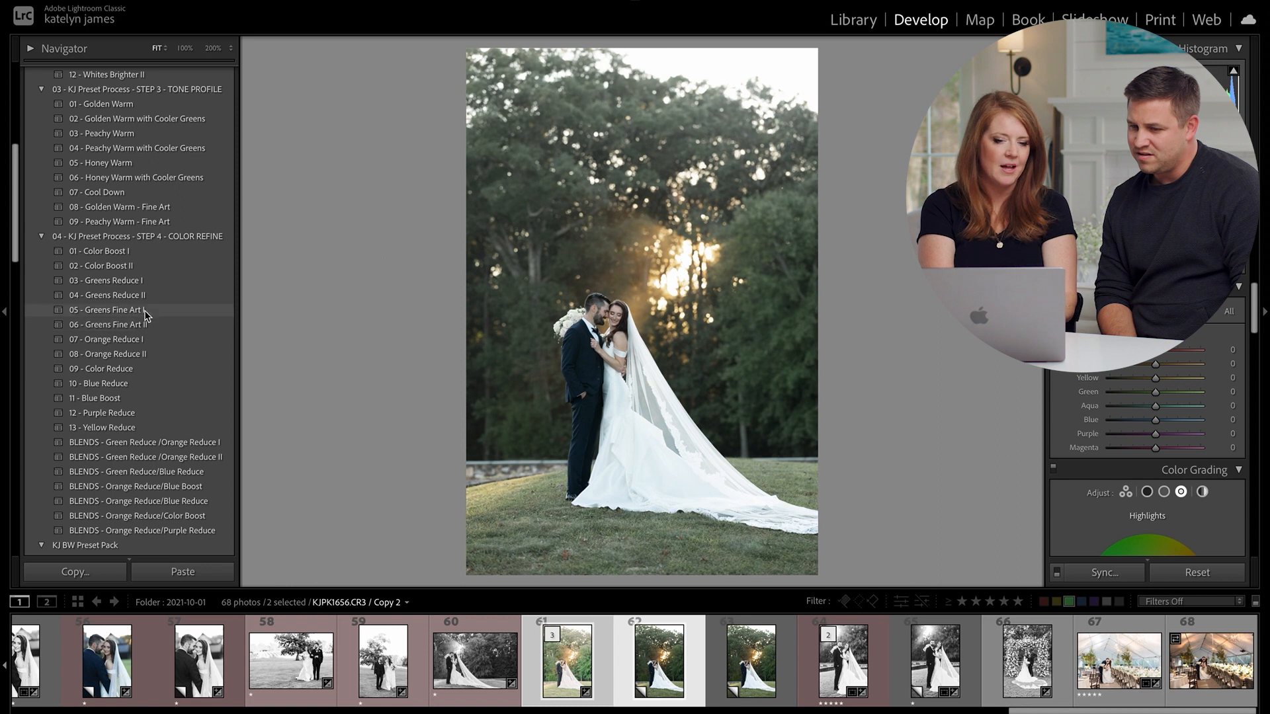
pyautogui.scroll(10, 132, 304)
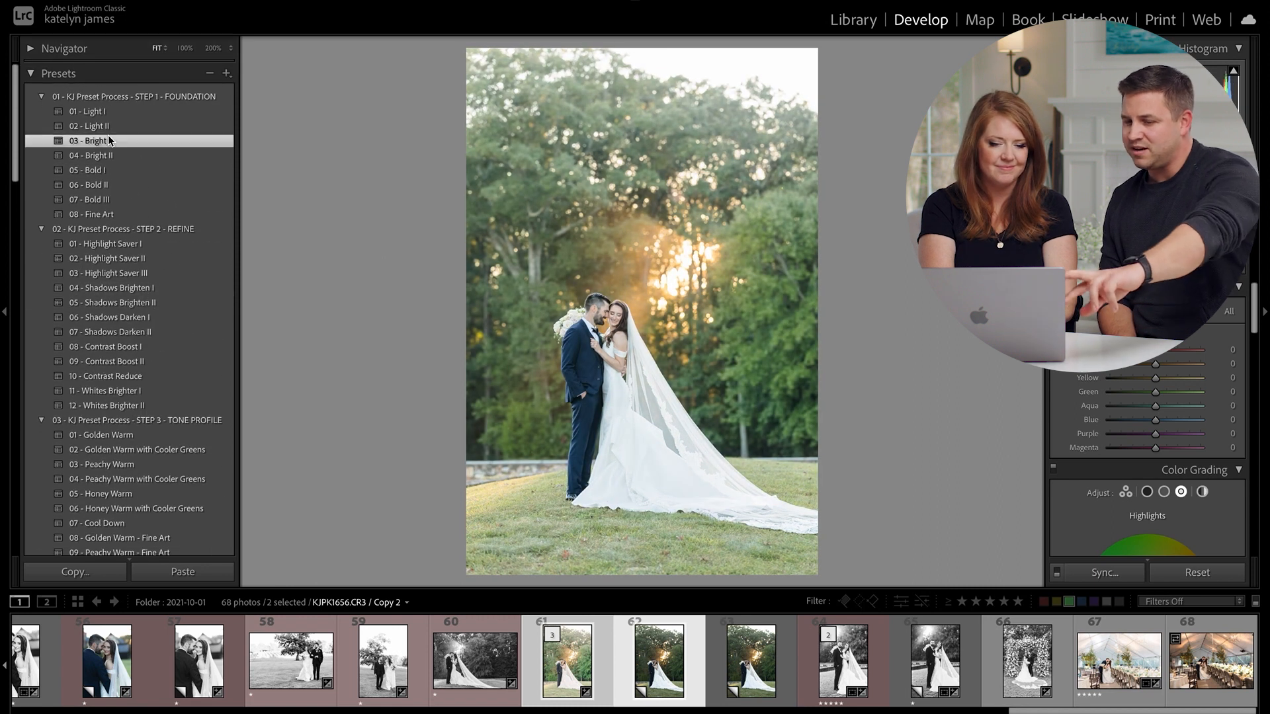
pyautogui.click(126, 244)
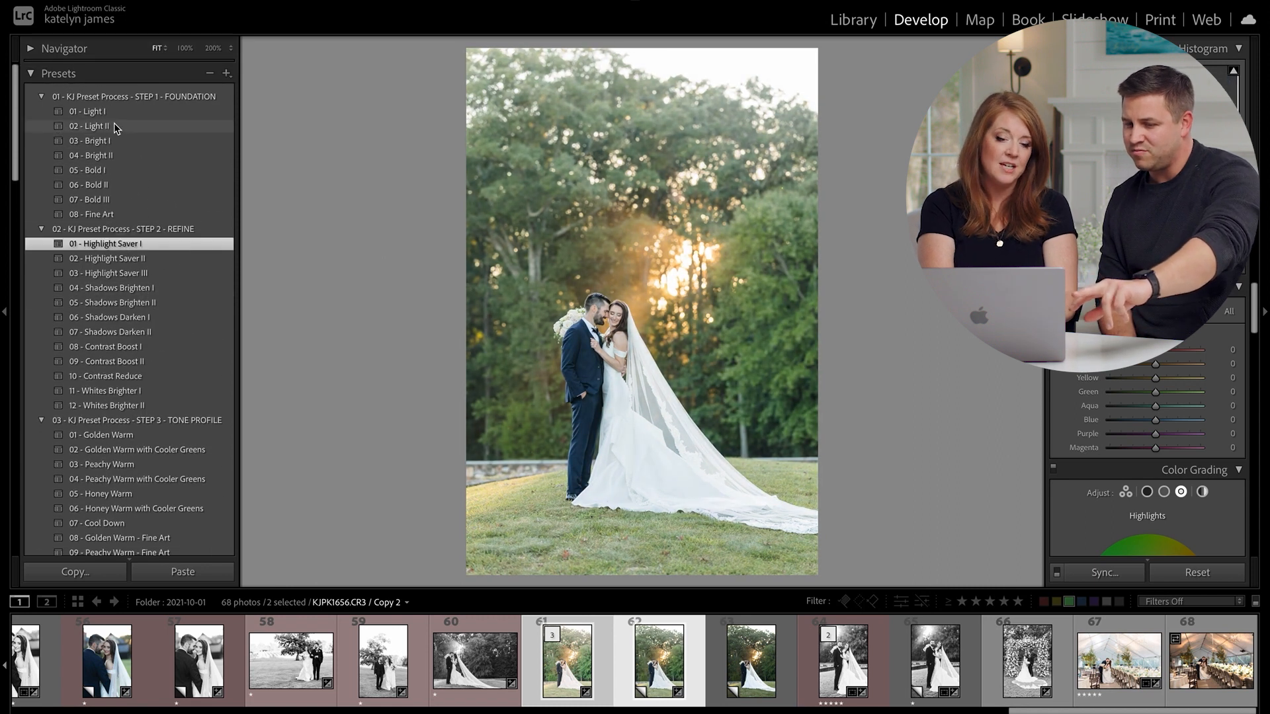
# Try the tone profile 06 - Honey Warm with Cooler Greens, and replace it with 04 - Peachy Warm with Cooler Greens
pyautogui.scroll(-3, 100, 193)
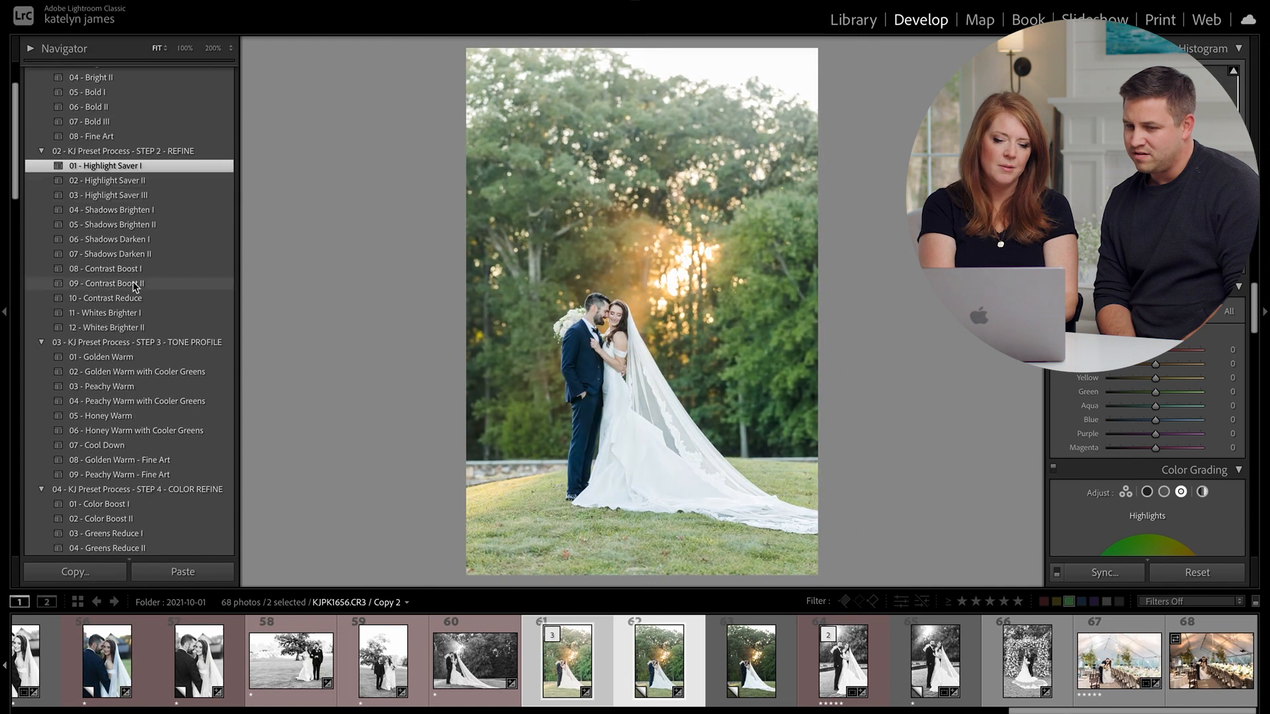
pyautogui.scroll(-4, 119, 277)
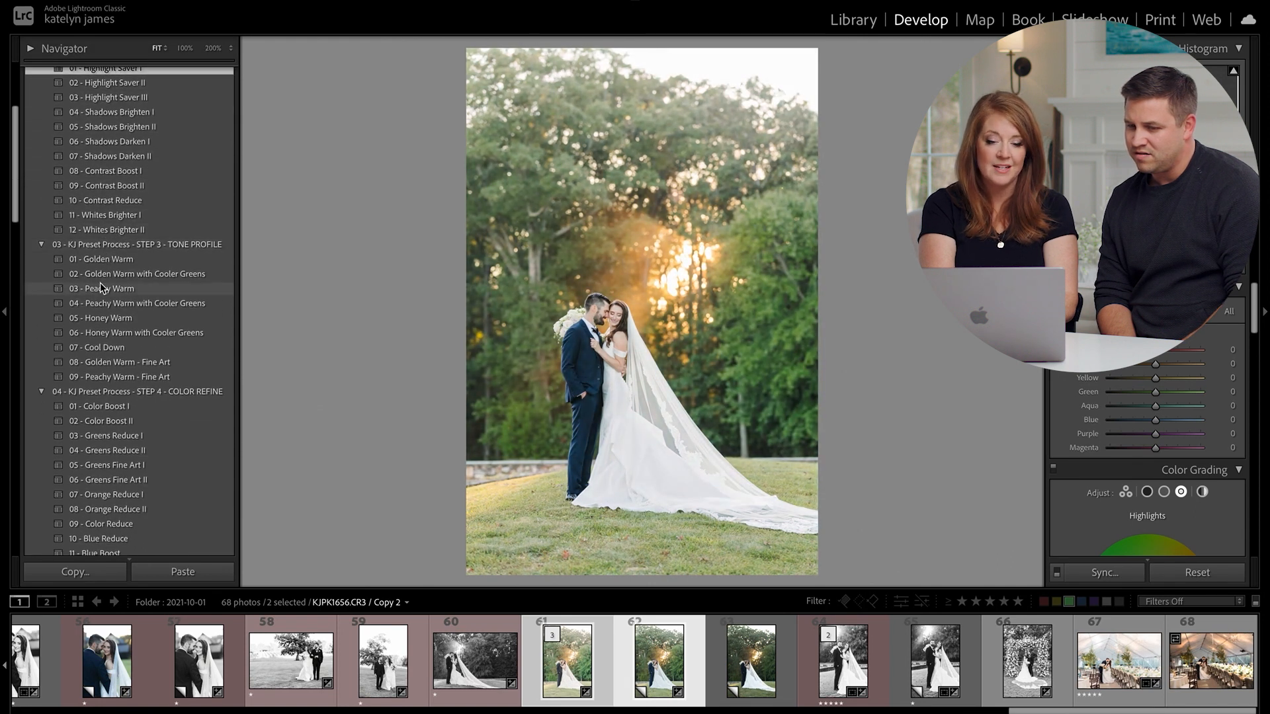
pyautogui.click(119, 334)
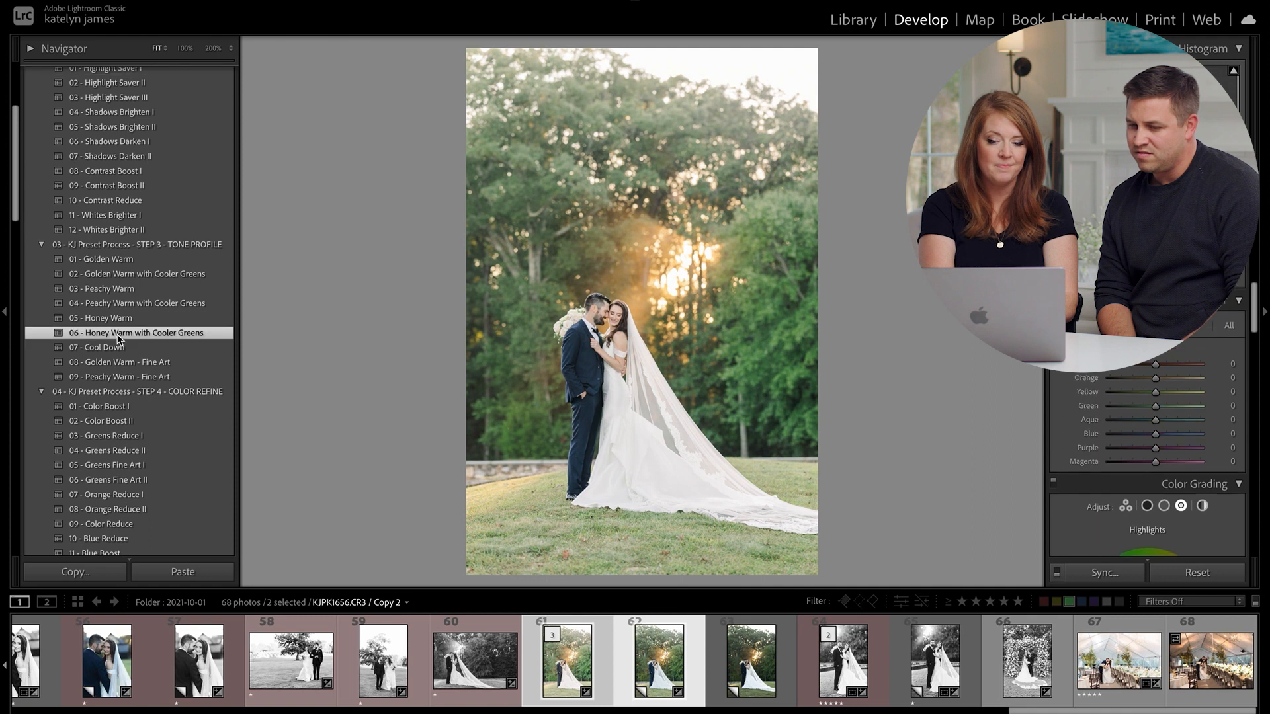
pyautogui.click(173, 304)
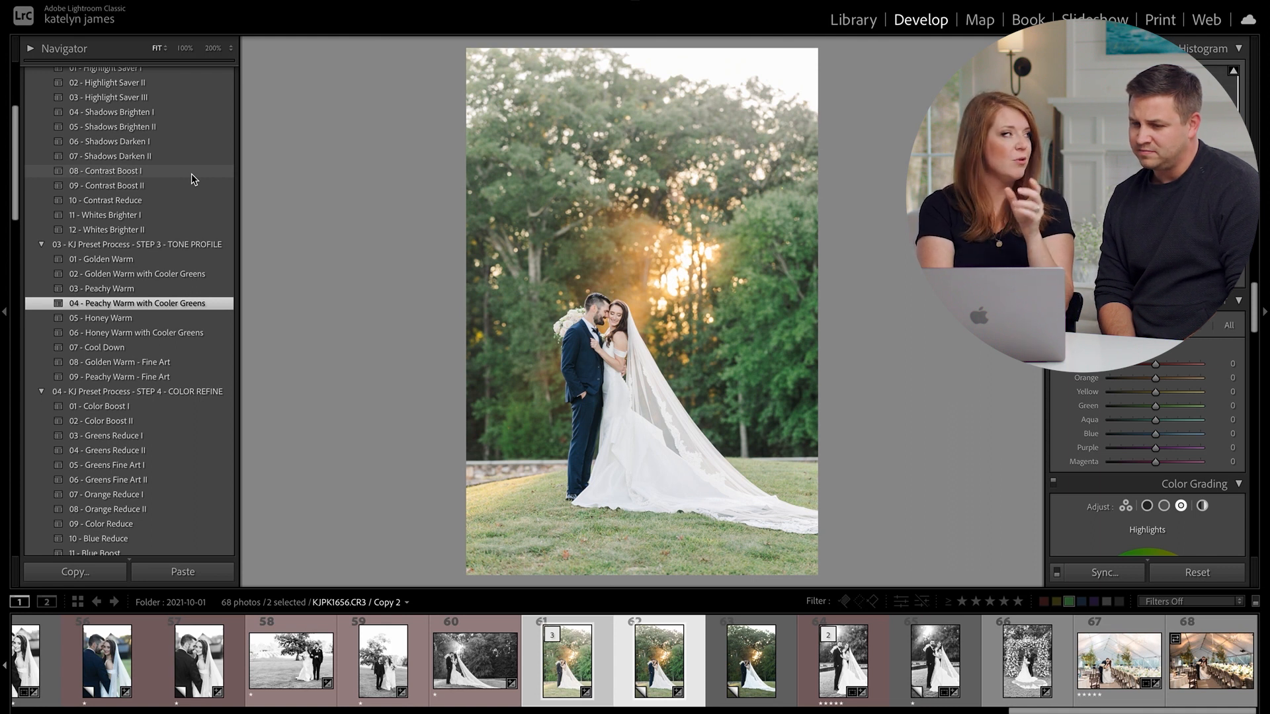
pyautogui.scroll(-5, 192, 174)
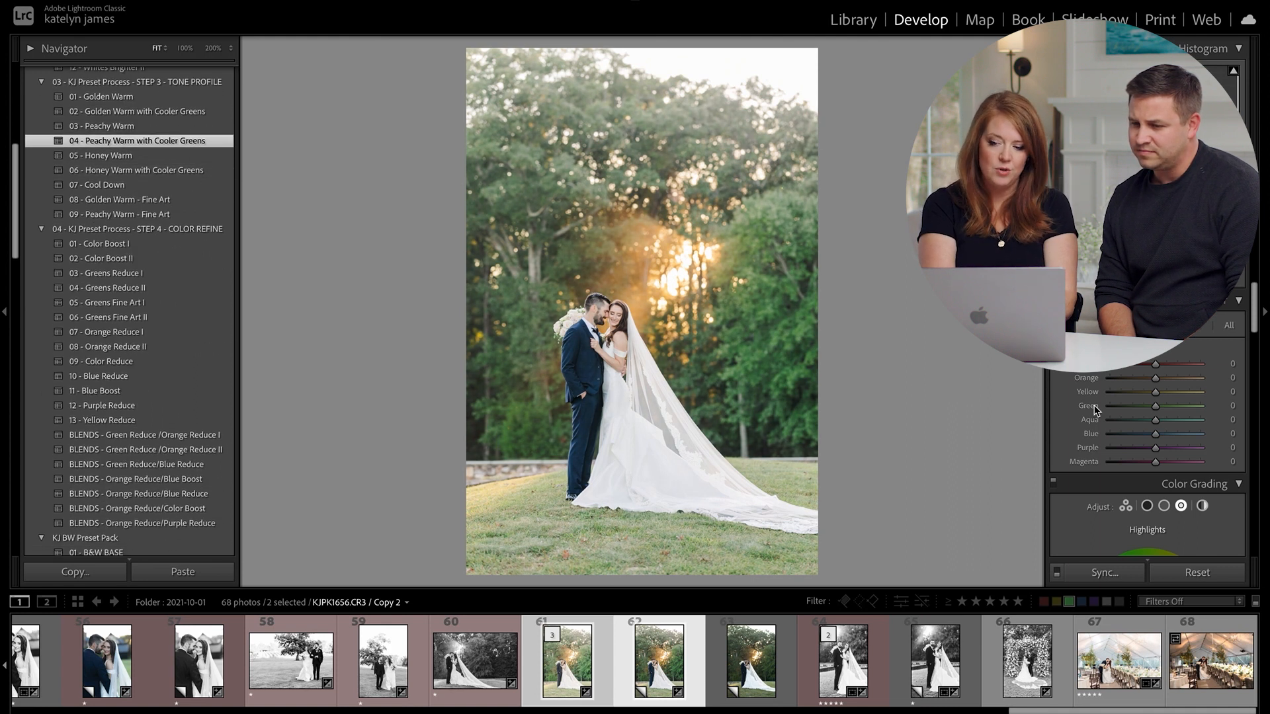